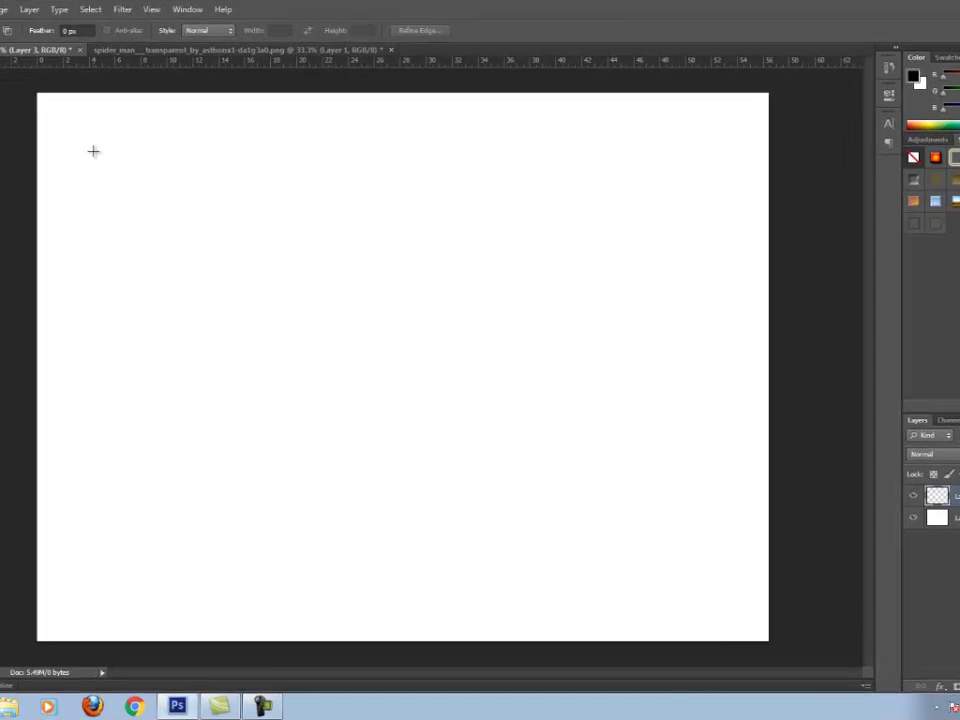
- Fill a small square selection near the canvas top-left with solid black in Normal mode
{"action": "left_click_drag", "start_coordinate": [94, 151], "coordinate": [199, 251]}
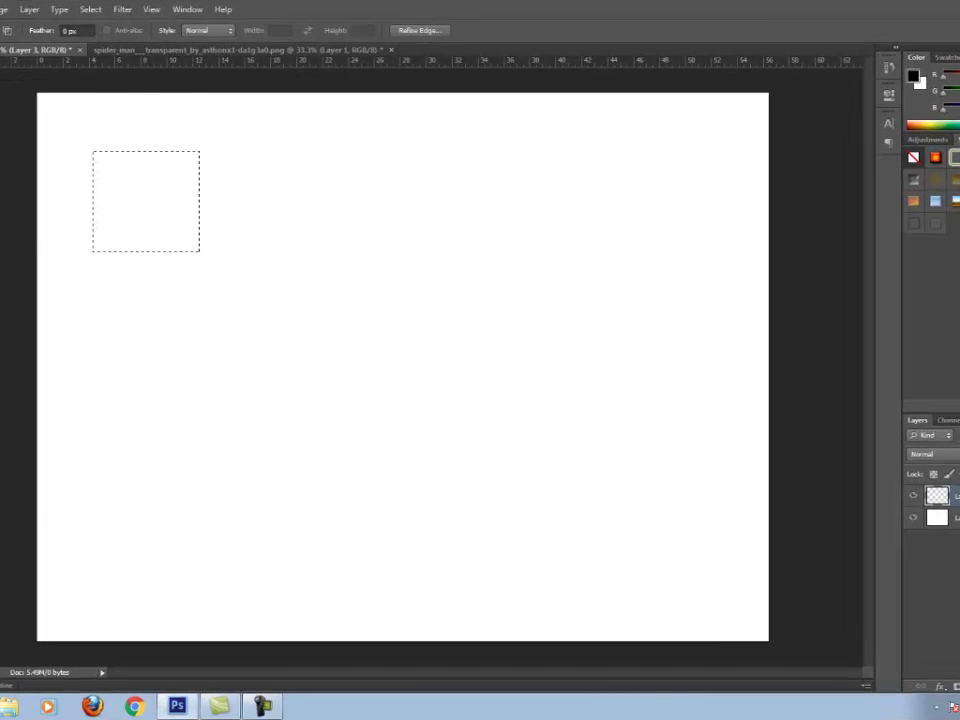
{"action": "left_click", "coordinate": [2, 9]}
{"action": "left_click", "coordinate": [6, 205]}
{"action": "left_click", "coordinate": [283, 220]}
{"action": "left_click", "coordinate": [280, 153]}
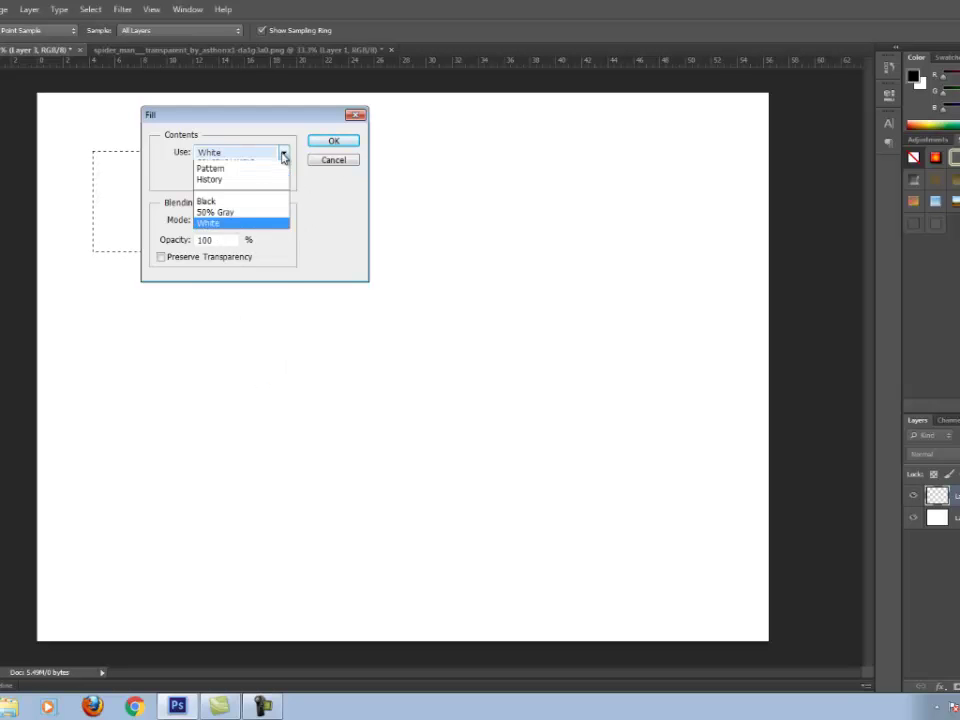
{"action": "left_click", "coordinate": [244, 257]}
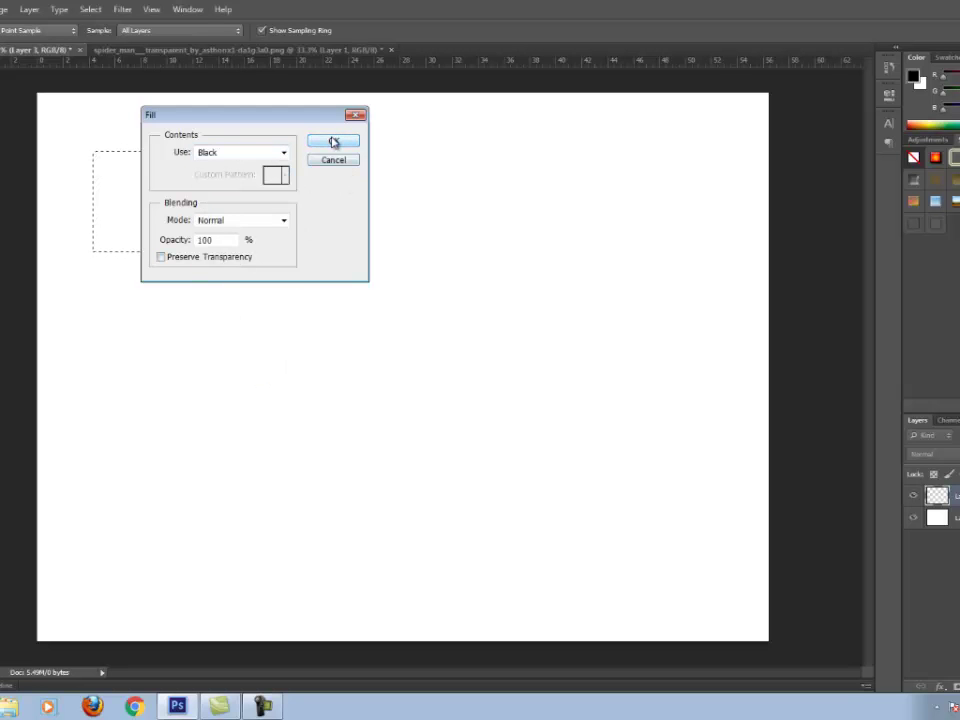
{"action": "left_click", "coordinate": [333, 140]}
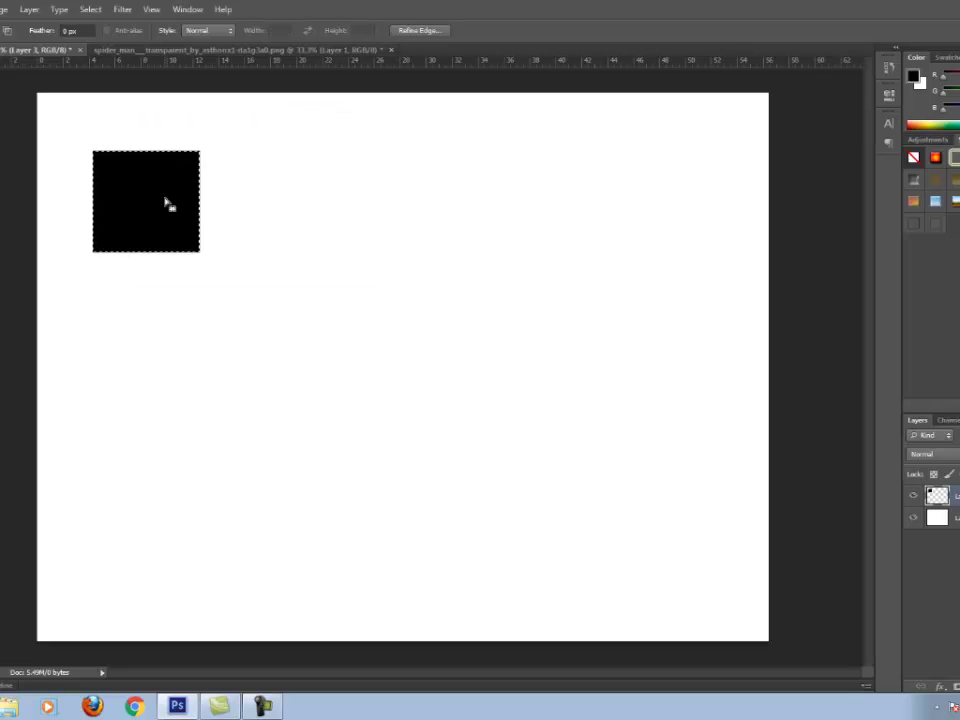
- Deselect and Alt-drag two copies of the black square to the right, forming a row of three
{"action": "key", "text": "v"}
{"action": "key", "text": "ctrl+d"}
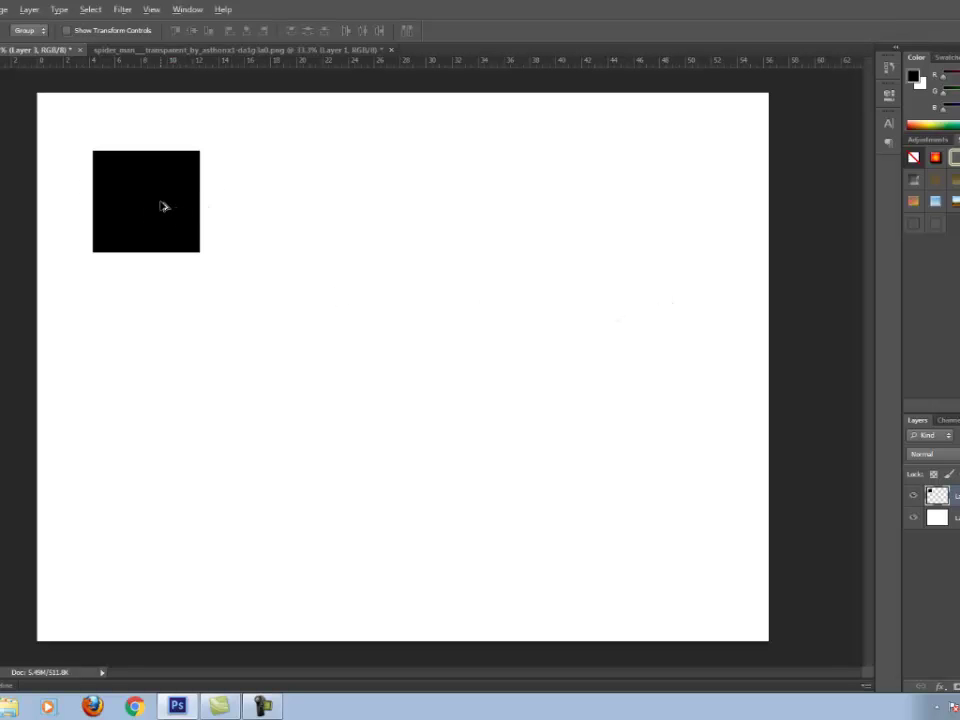
{"action": "left_click_drag", "start_coordinate": [164, 206], "coordinate": [398, 208]}
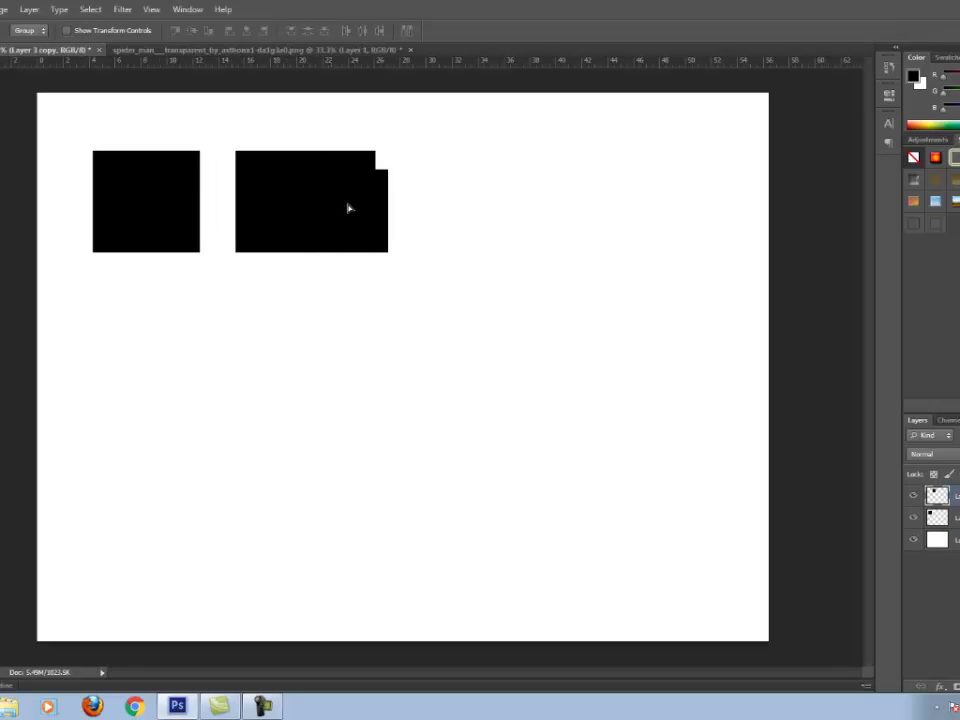
{"action": "left_click_drag", "start_coordinate": [398, 208], "coordinate": [426, 207]}
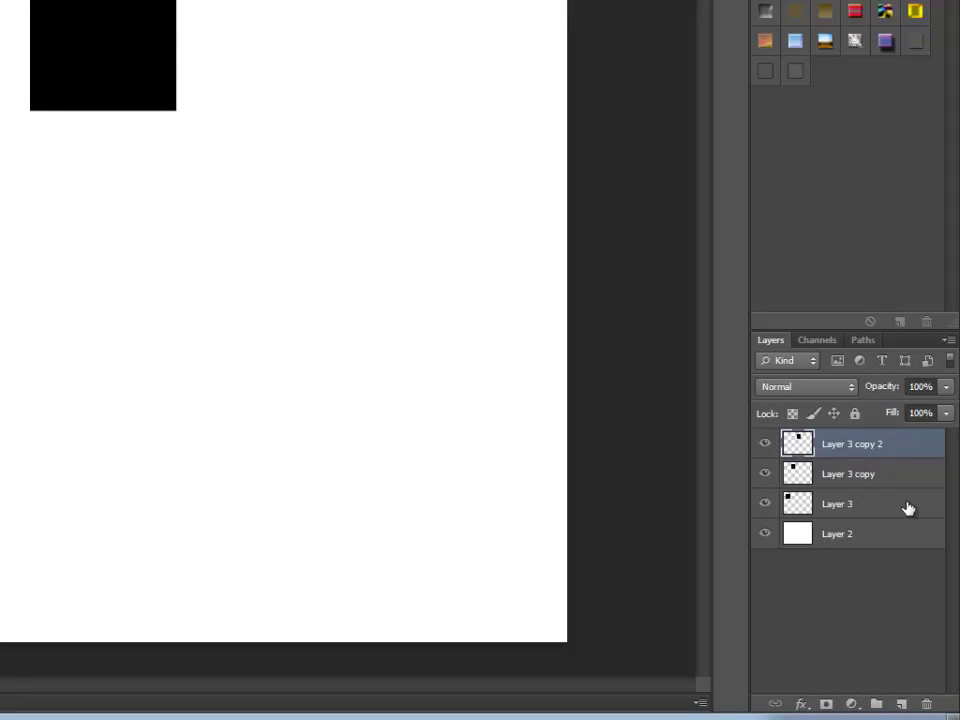
- Delete the Layer 3 copy and Layer 3 square layers
{"action": "key", "text": "alt+bracketleft"}
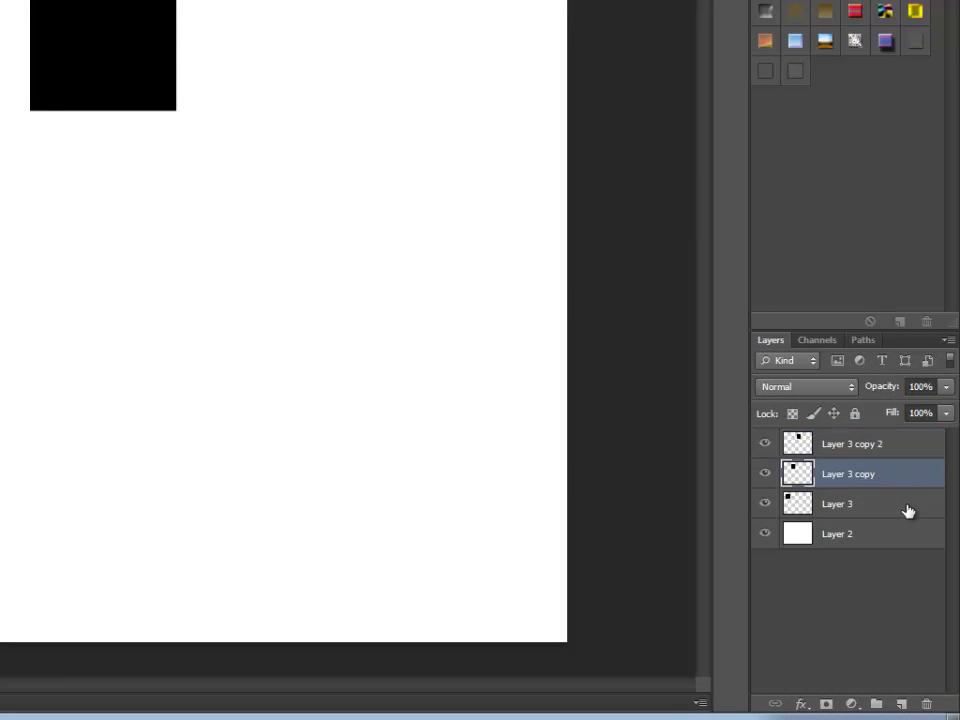
{"action": "key", "text": "alt+shift+bracketleft"}
{"action": "key", "text": "Delete"}
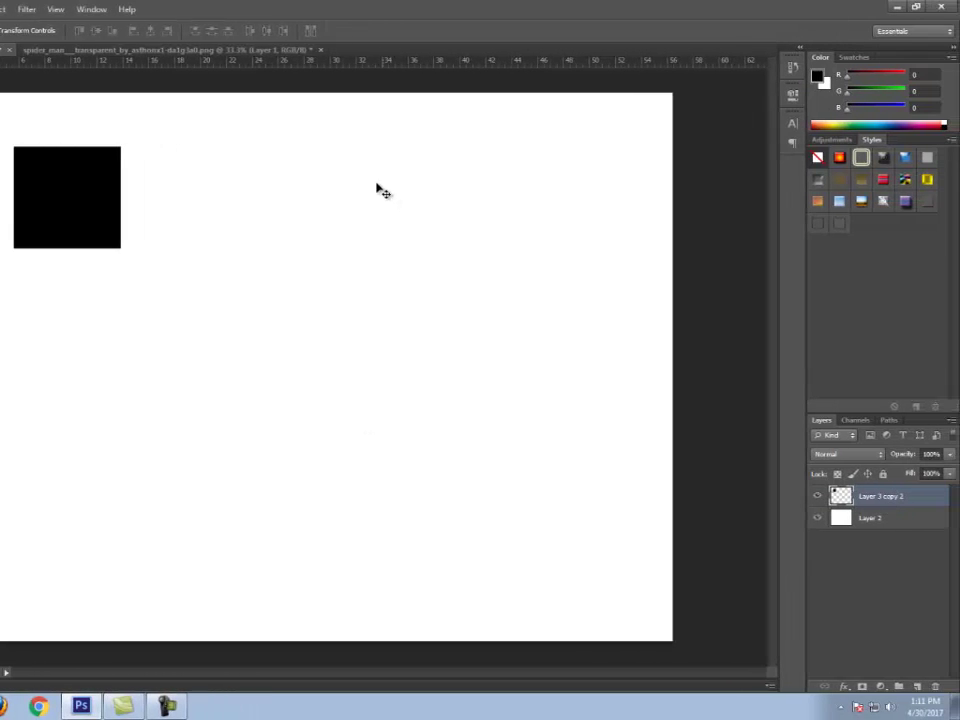
- Duplicate the remaining square with Ctrl+Alt+T and place the copy diagonally down-right
{"action": "key", "text": "ctrl+alt+t"}
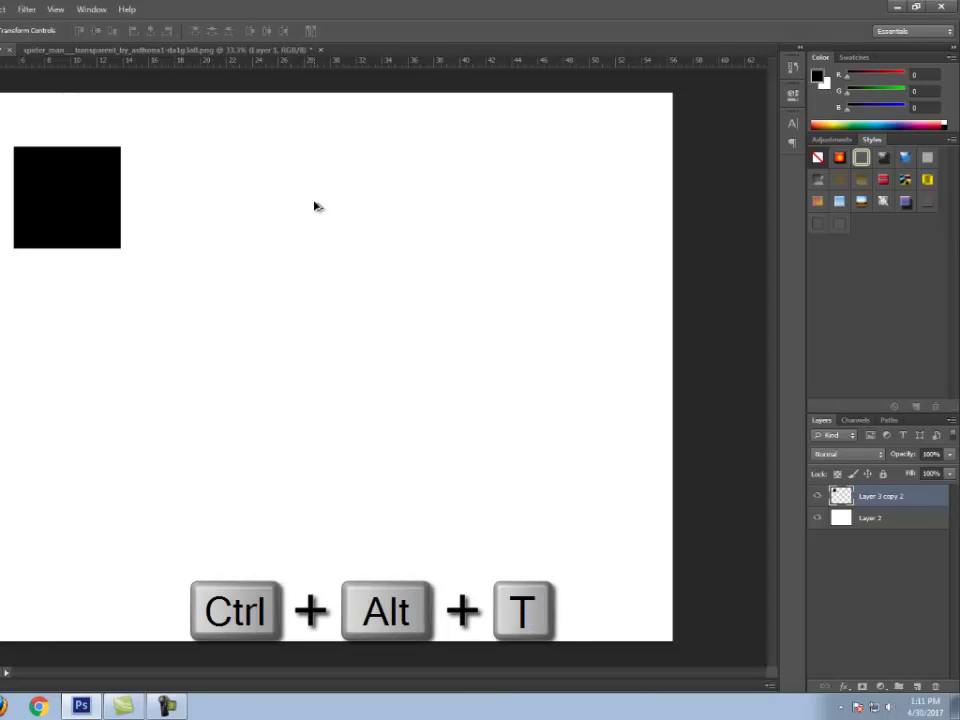
{"action": "key", "text": "ctrl+alt+t"}
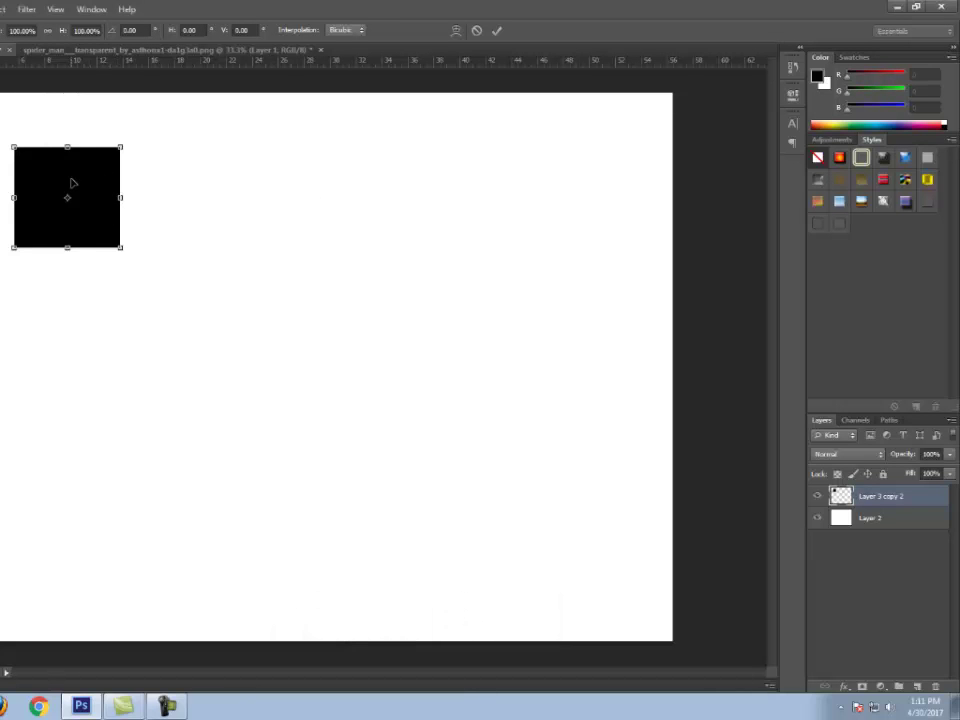
{"action": "key", "text": "shift+Right"}
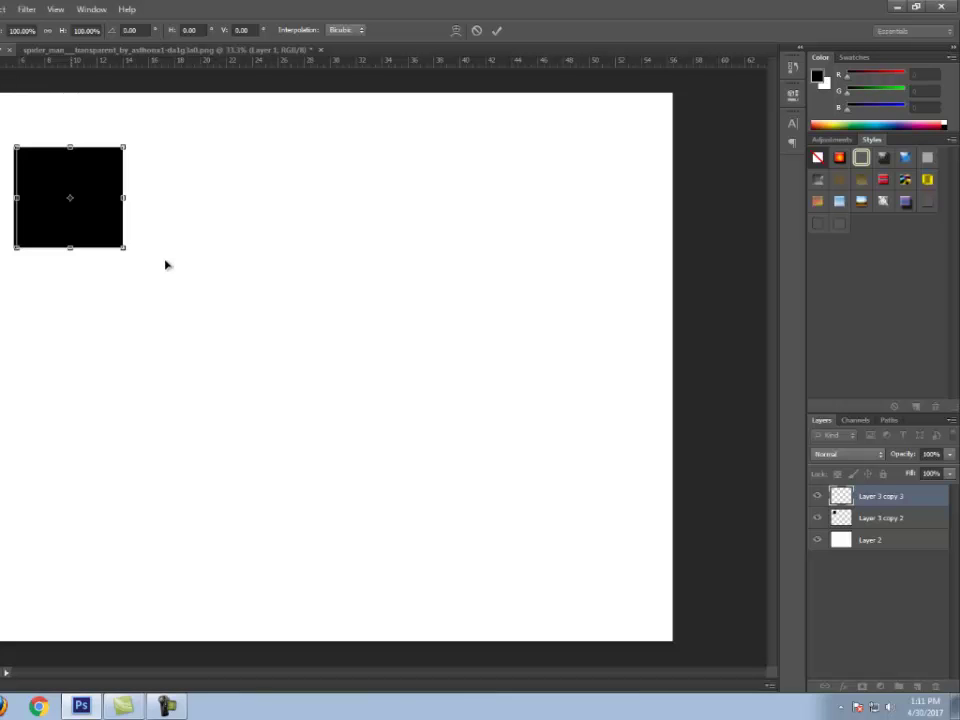
{"action": "left_click_drag", "start_coordinate": [65, 190], "coordinate": [222, 287]}
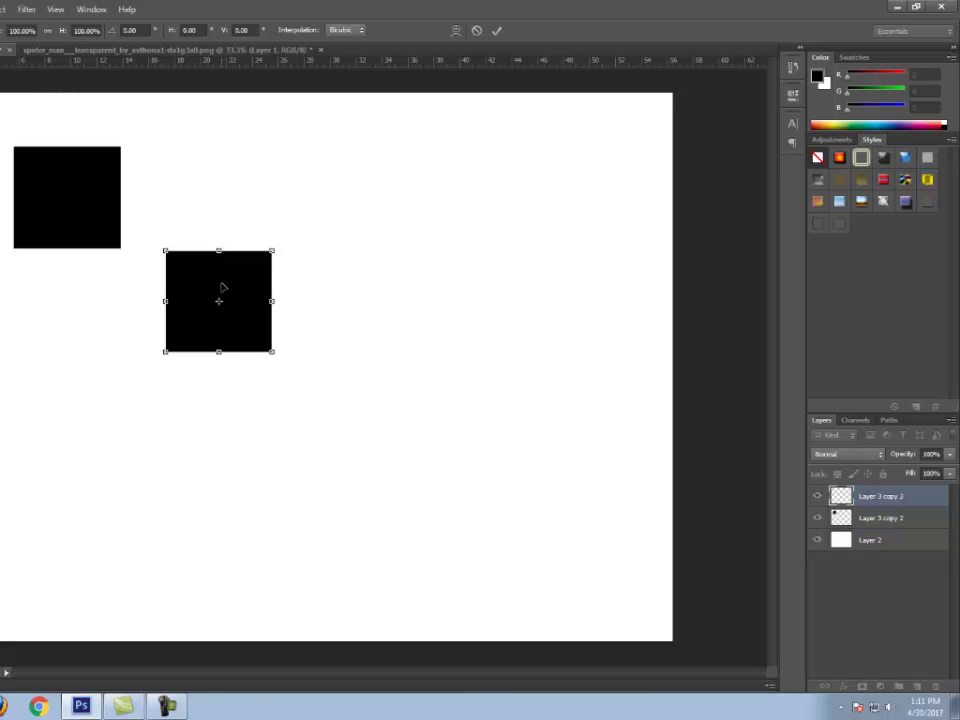
{"action": "left_click", "coordinate": [496, 32]}
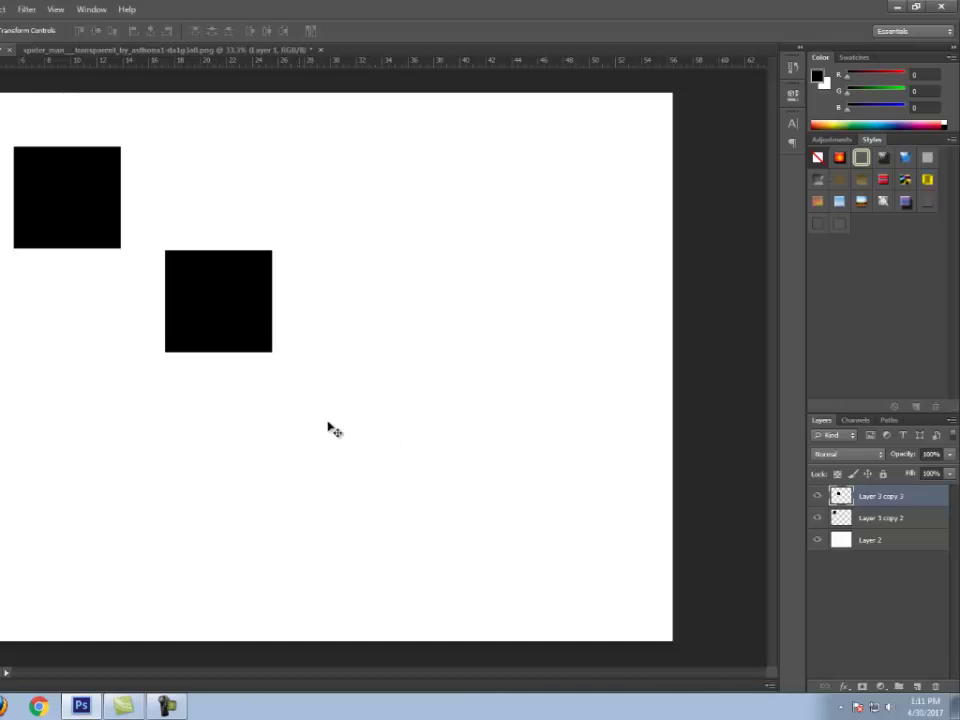
- Repeat the transform to extend the diagonal staircase to four black squares
{"action": "key", "text": "ctrl+shift+alt+t"}
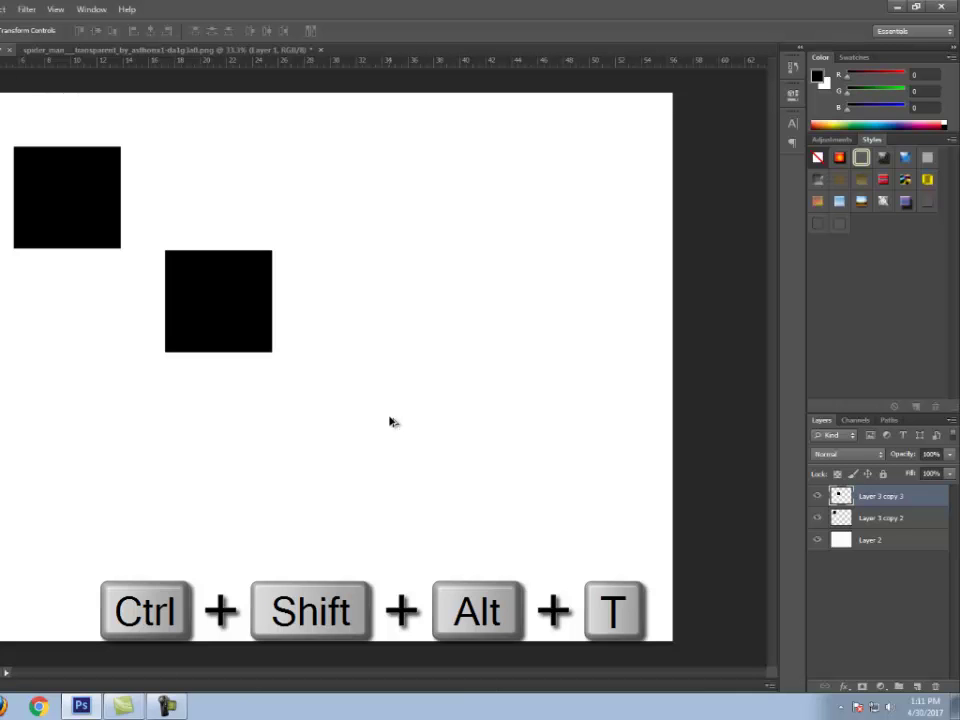
{"action": "key", "text": "ctrl+shift+alt+t"}
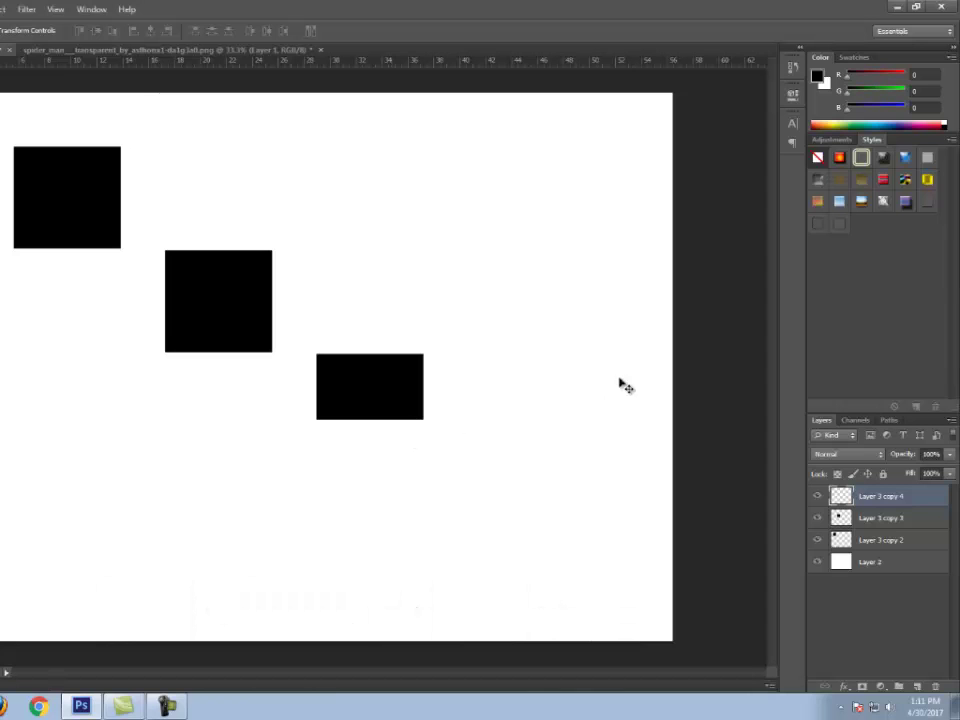
{"action": "left_click_drag", "start_coordinate": [427, 418], "coordinate": [349, 385]}
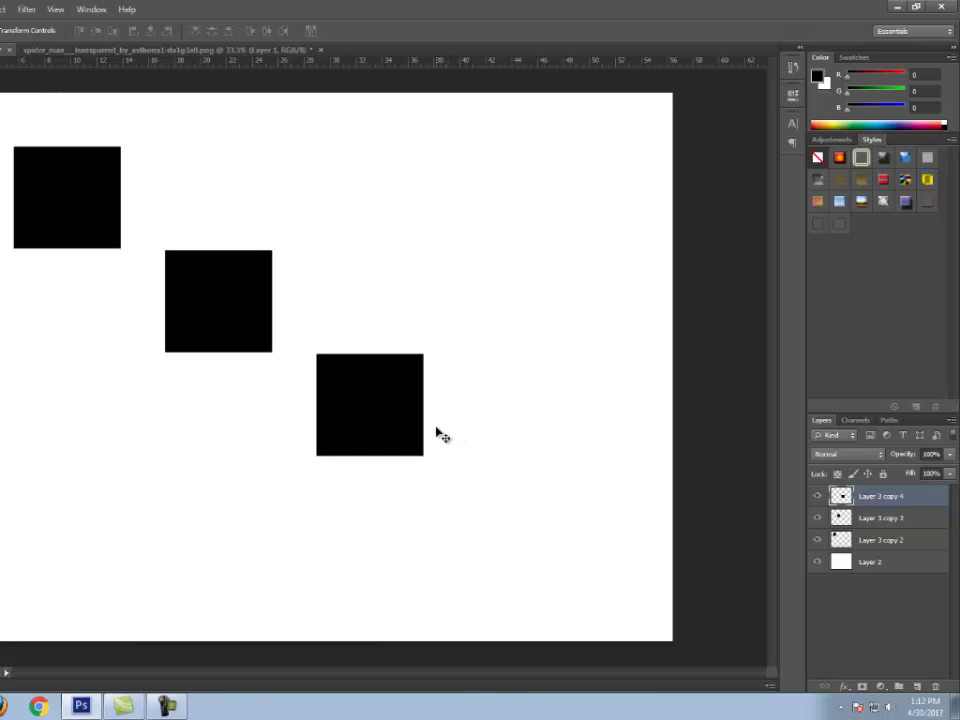
{"action": "key", "text": "ctrl+shift+alt+t"}
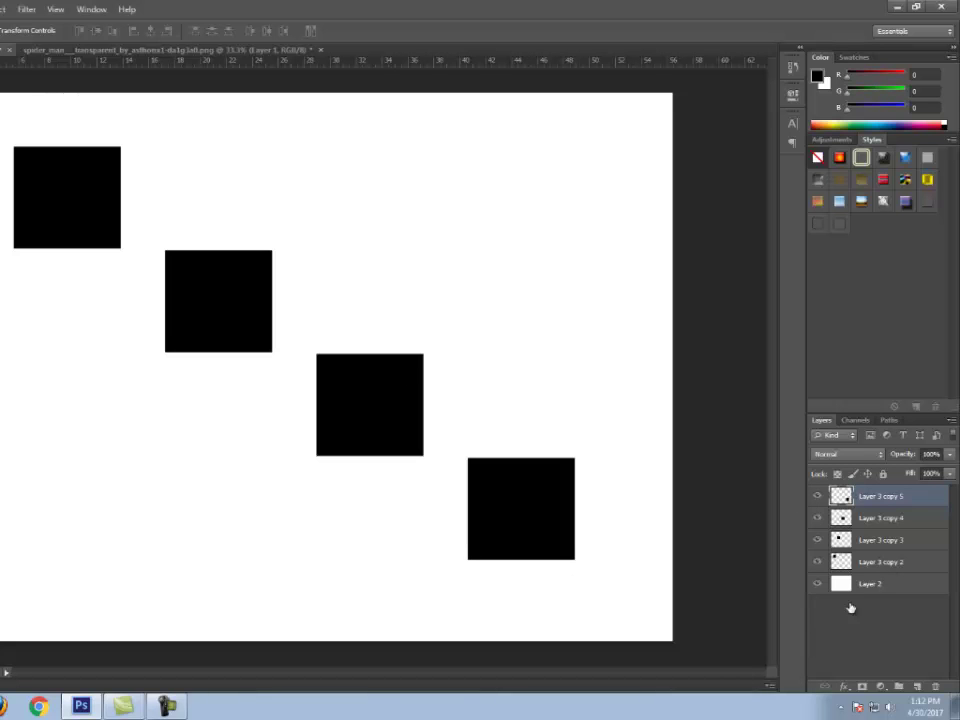
- Select Layer 3 copy 3 through copy 5 and remove them
{"action": "left_click", "coordinate": [888, 541]}
{"action": "left_click", "coordinate": [880, 497], "text": "shift"}
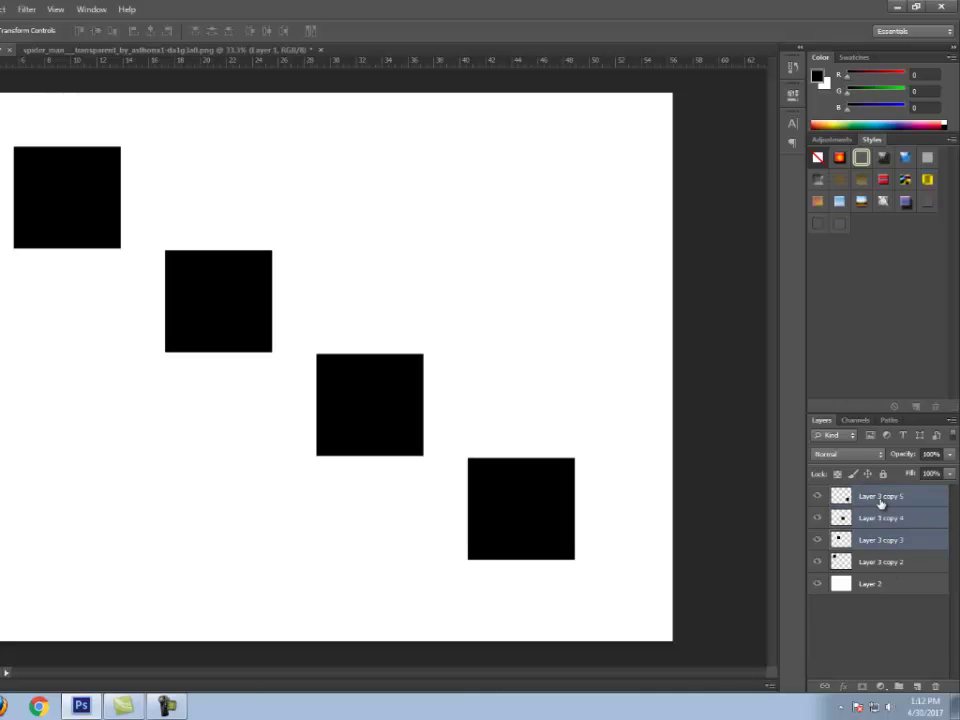
{"action": "key", "text": "ctrl+e"}
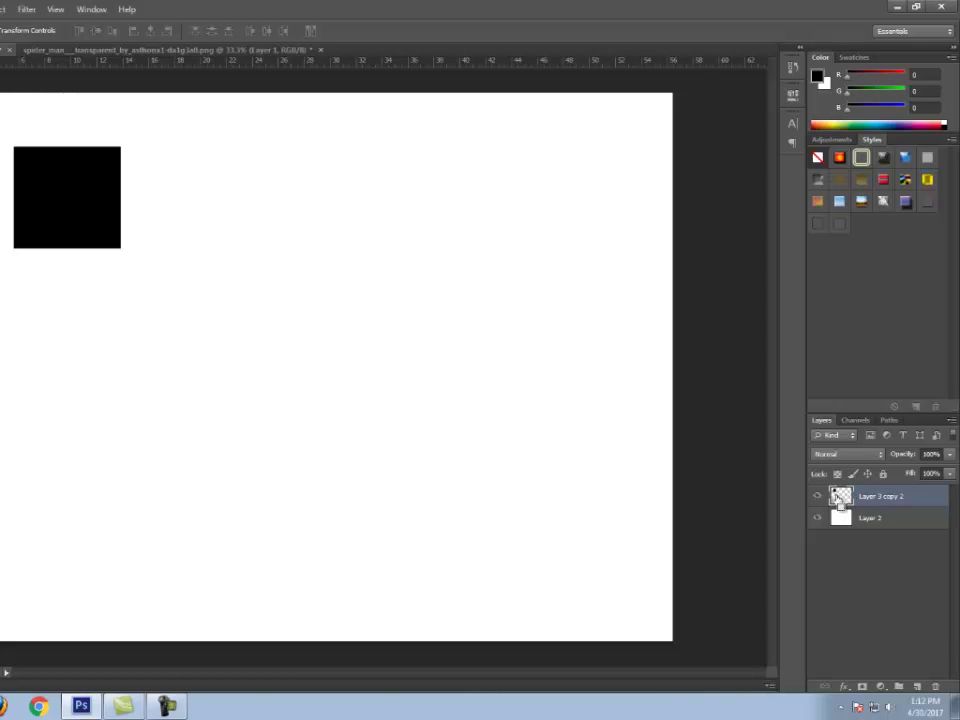
- Duplicate the black square and place the copy level to the right of the original
{"action": "left_click", "coordinate": [843, 502], "text": "ctrl"}
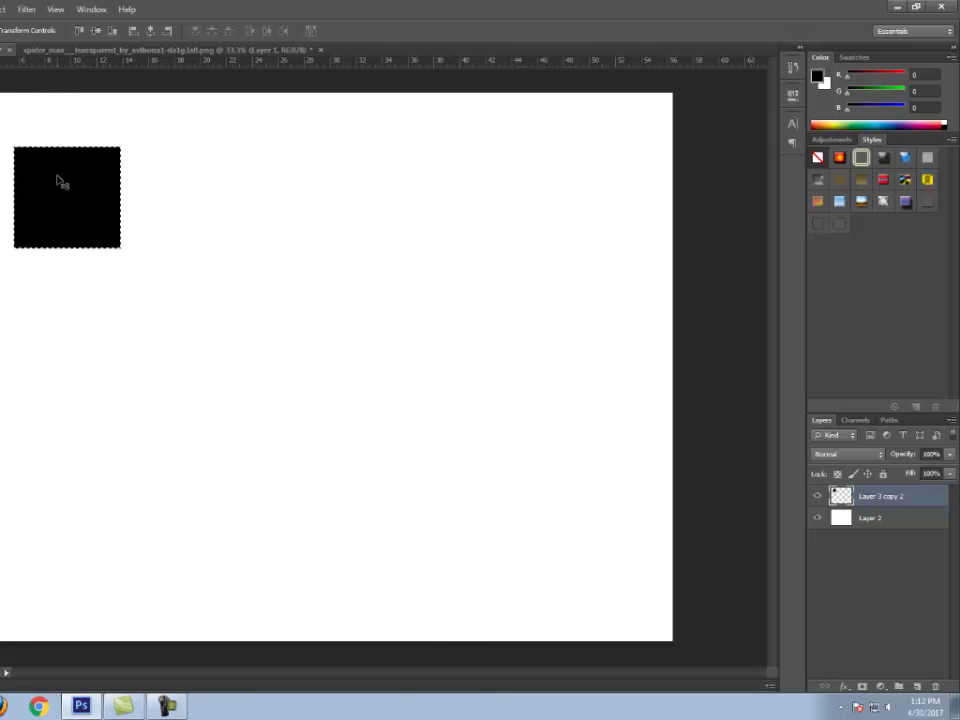
{"action": "key", "text": "ctrl+alt+t"}
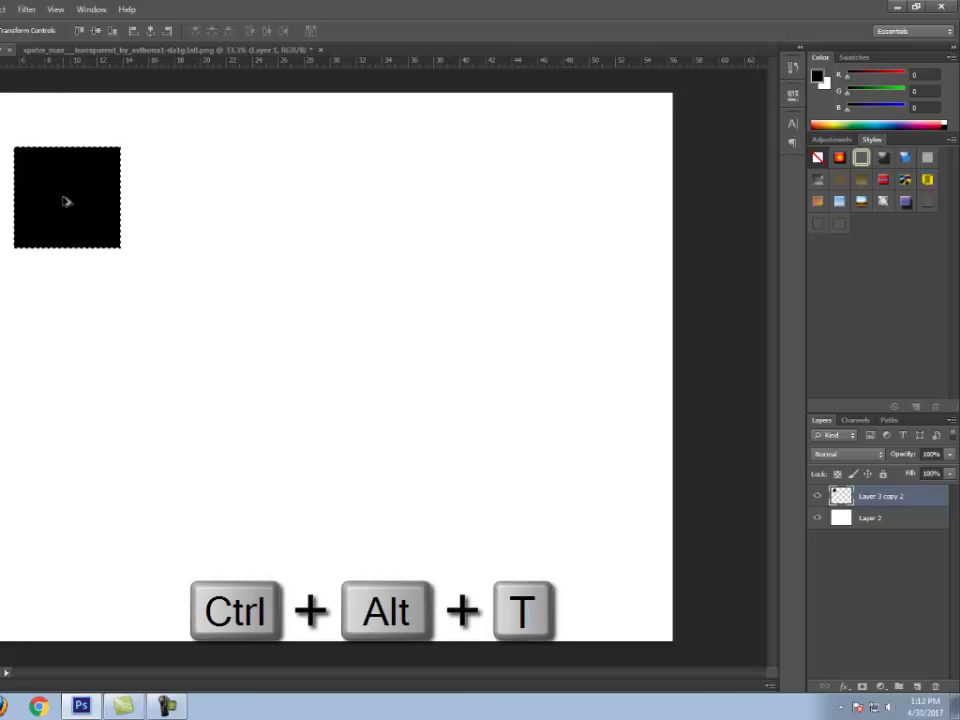
{"action": "left_click_drag", "start_coordinate": [72, 208], "coordinate": [217, 203]}
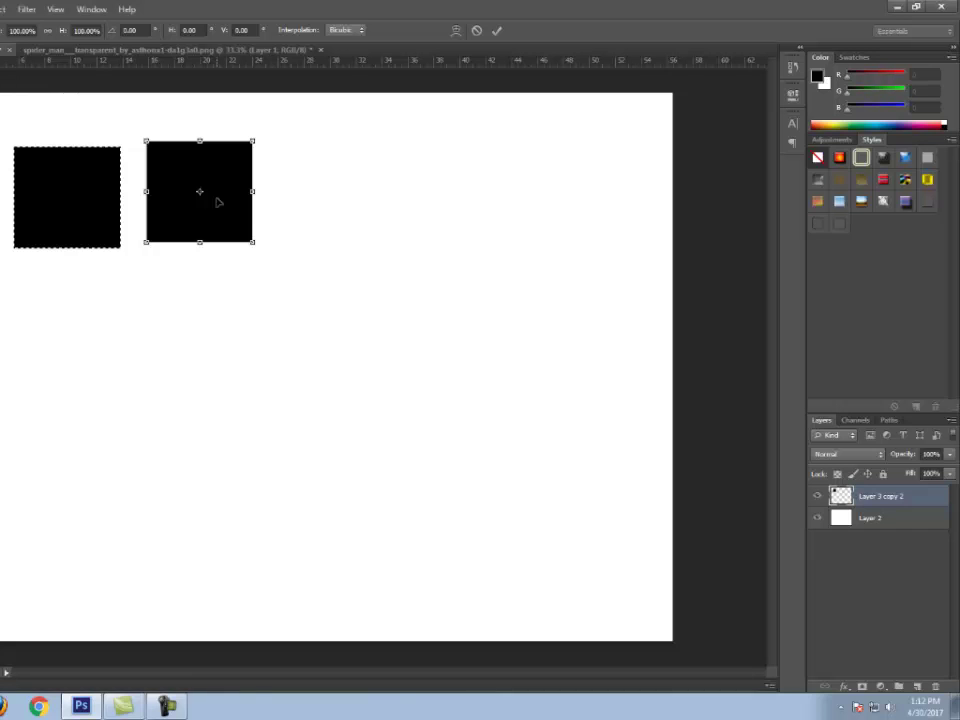
{"action": "left_click_drag", "start_coordinate": [217, 209], "coordinate": [216, 207]}
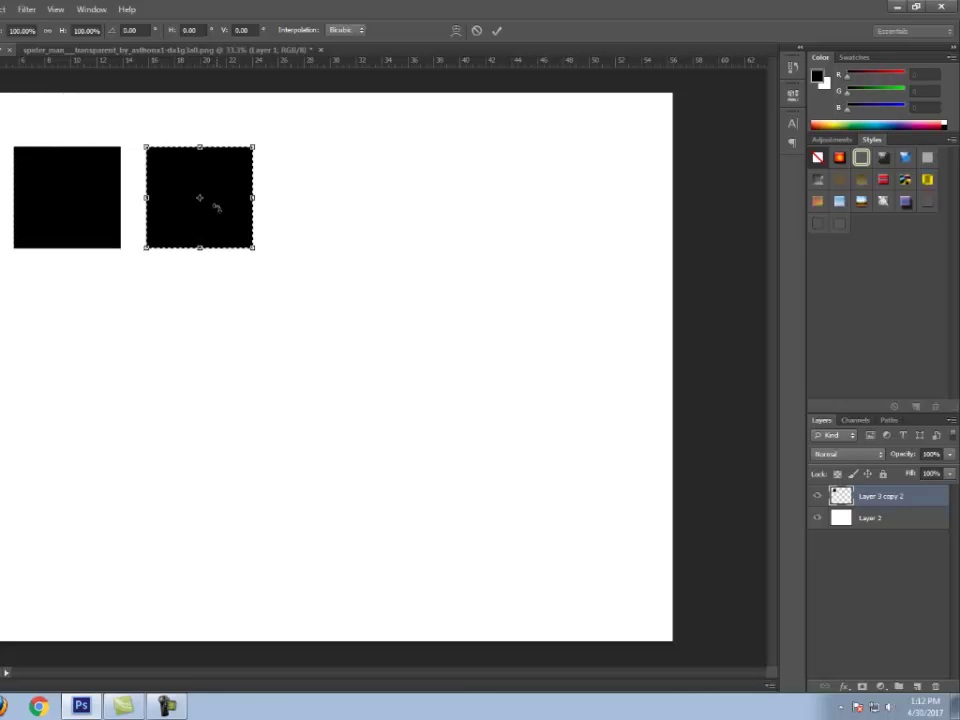
{"action": "left_click", "coordinate": [497, 32]}
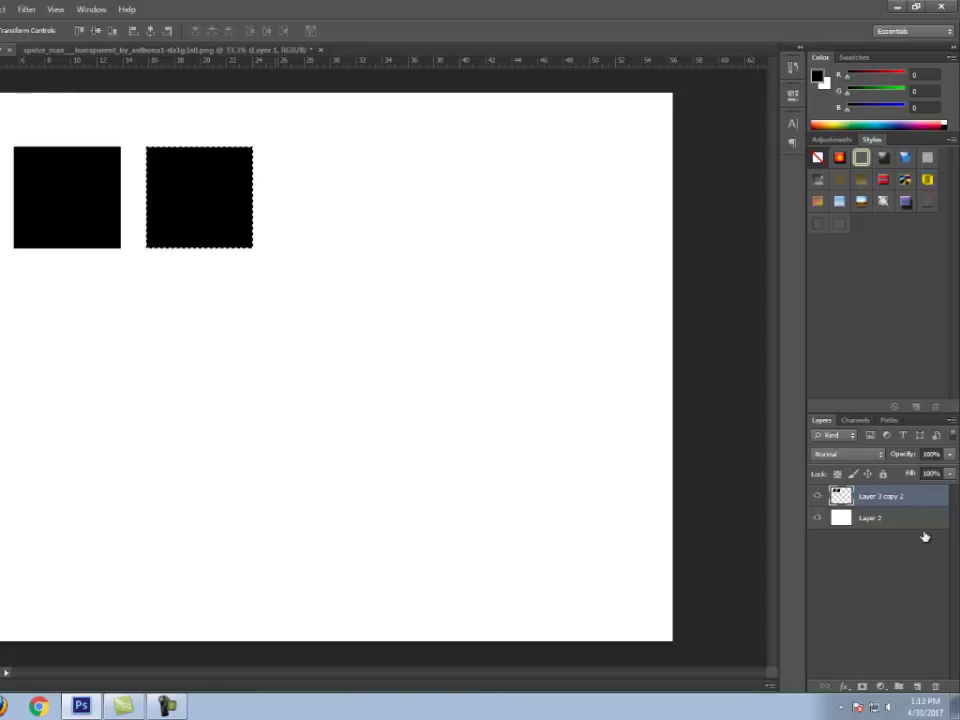
- Repeat the transform three times to extend the row of squares across the top
{"action": "key", "text": "ctrl+shift+alt+t"}
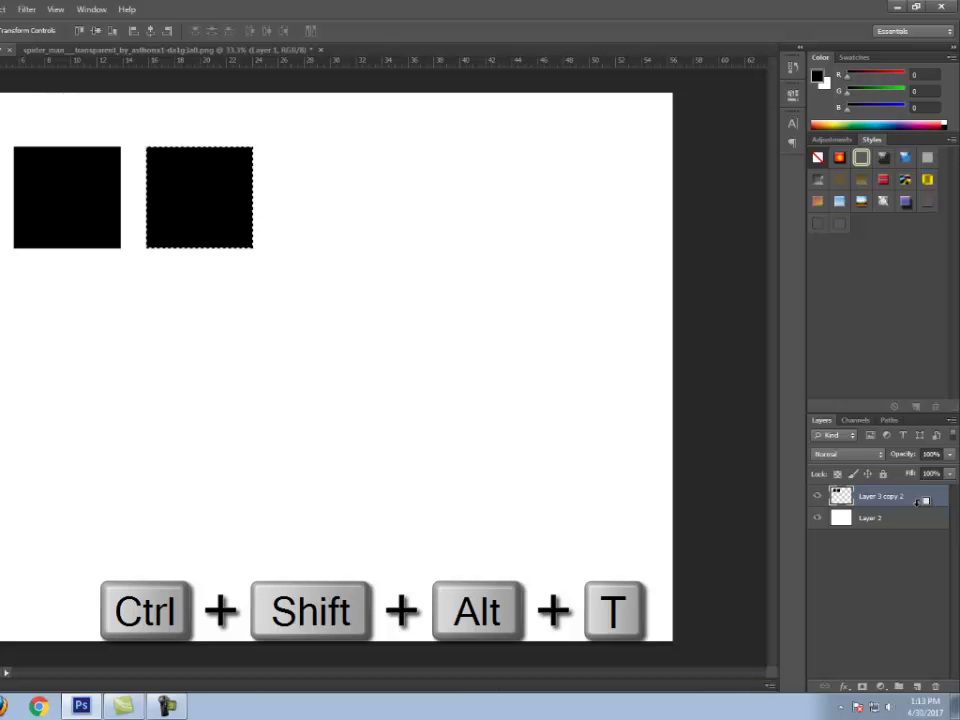
{"action": "key", "text": "ctrl+shift+alt+t"}
{"action": "key", "text": "ctrl+shift+alt+t"}
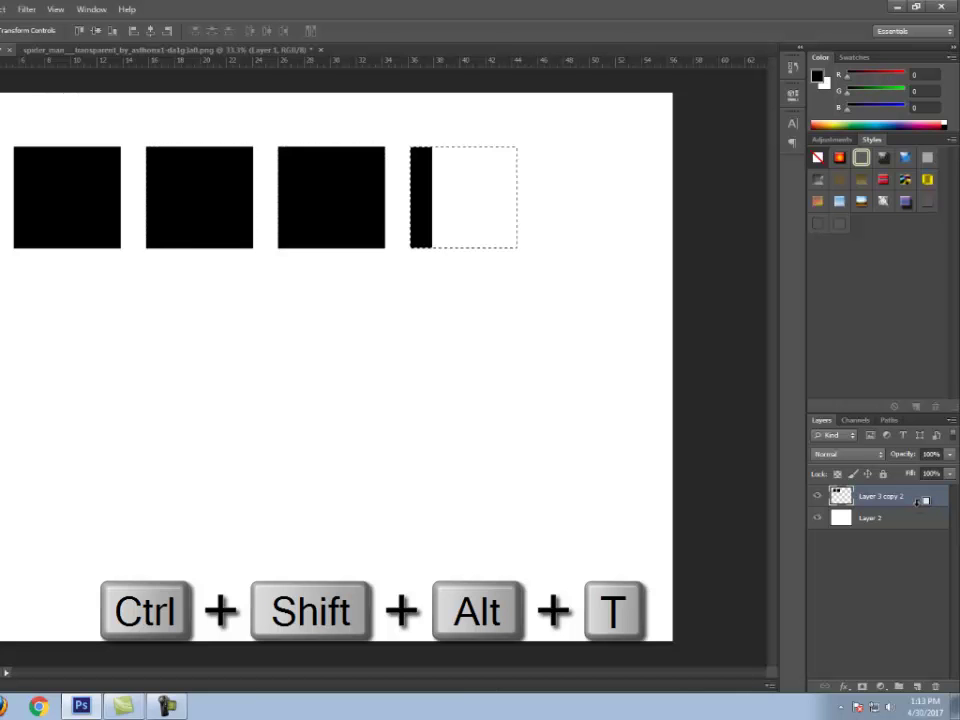
{"action": "key", "text": "ctrl+shift+alt+t"}
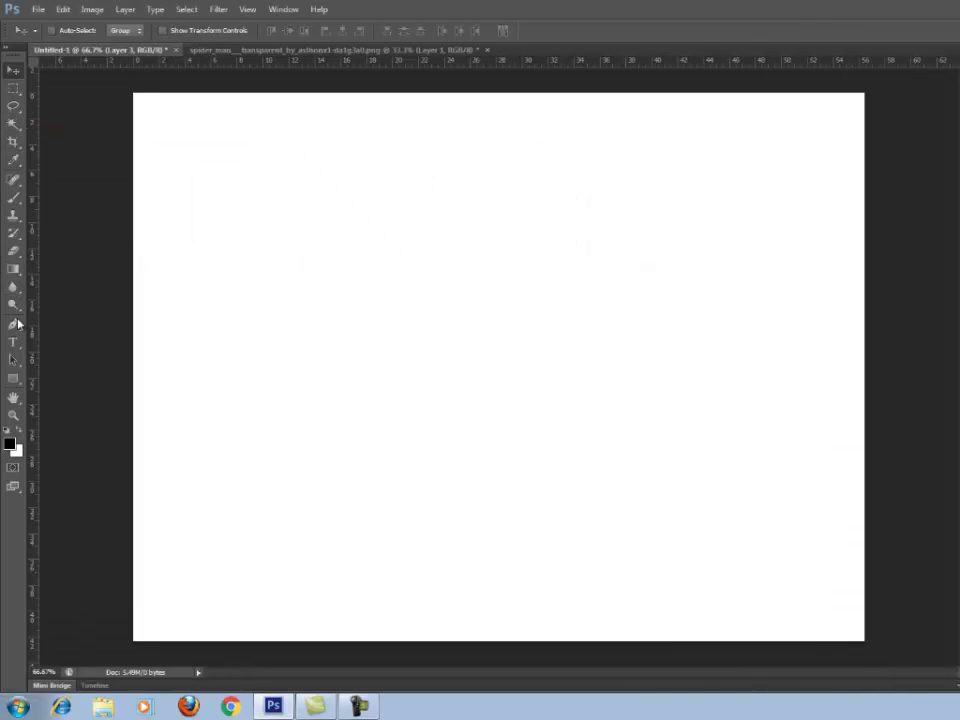
- Draw a small circle near the canvas centre, fill it solid yellow, and deselect
{"action": "left_click", "coordinate": [15, 89]}
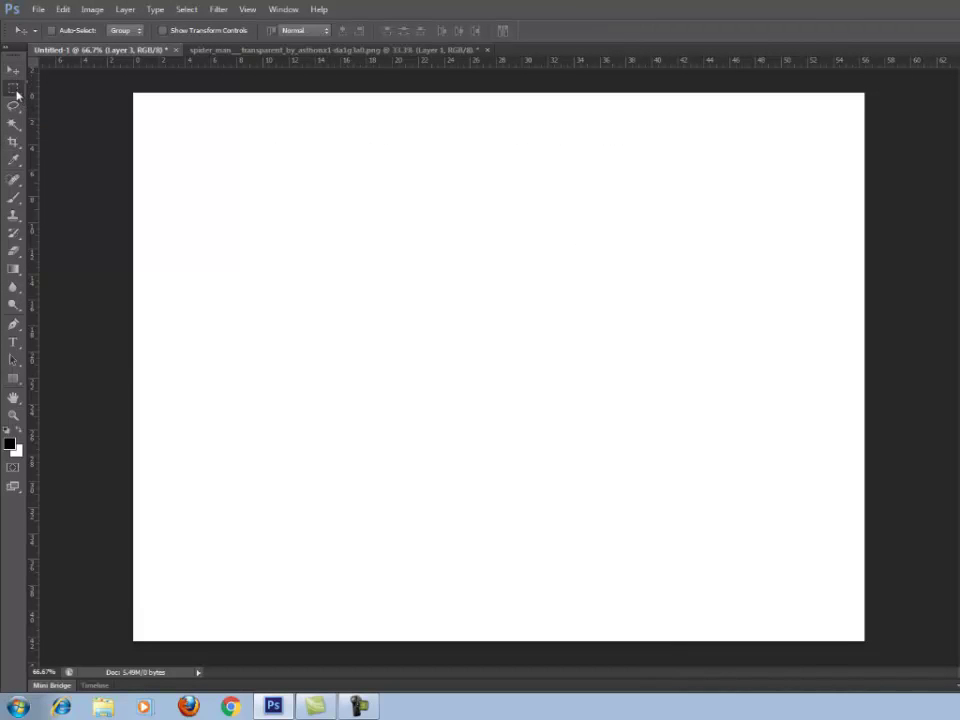
{"action": "left_click", "coordinate": [62, 101]}
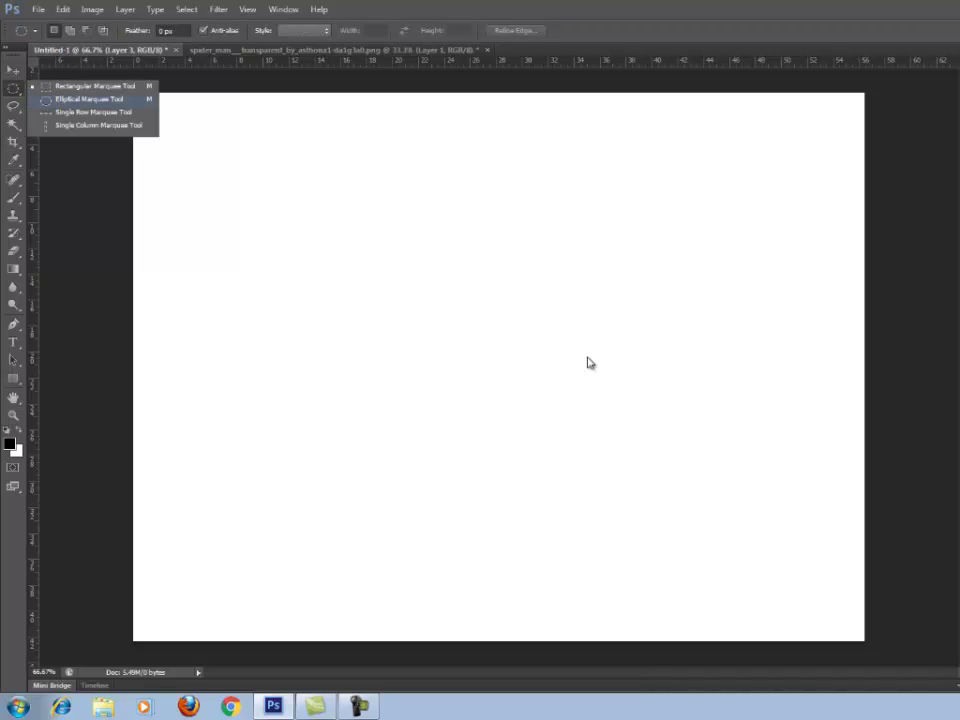
{"action": "left_click_drag", "start_coordinate": [469, 329], "coordinate": [537, 401]}
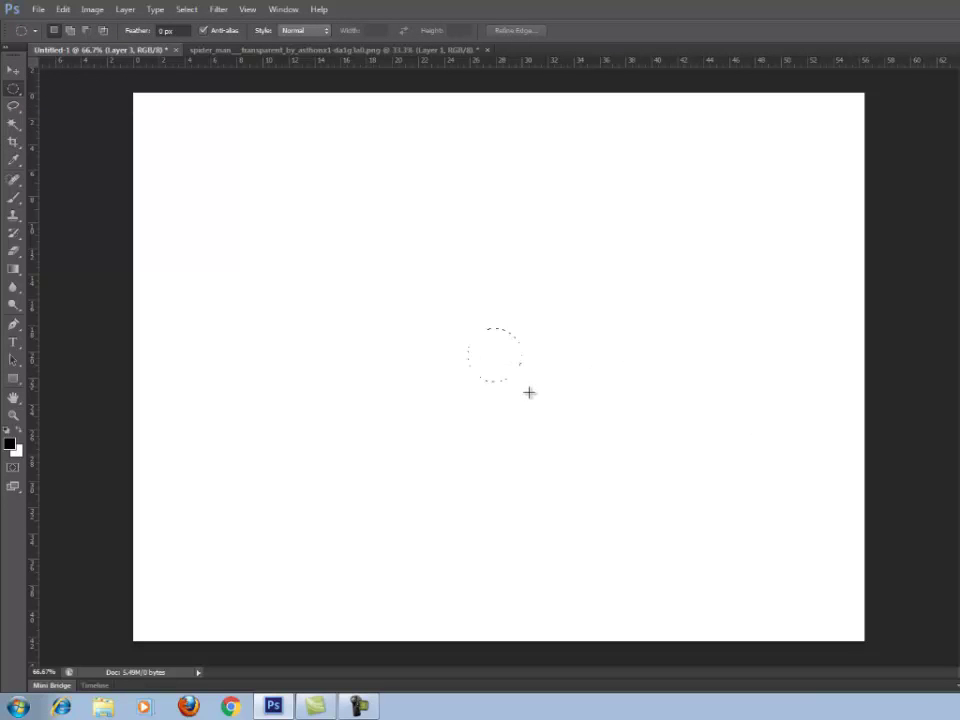
{"action": "left_click_drag", "start_coordinate": [537, 401], "coordinate": [538, 401]}
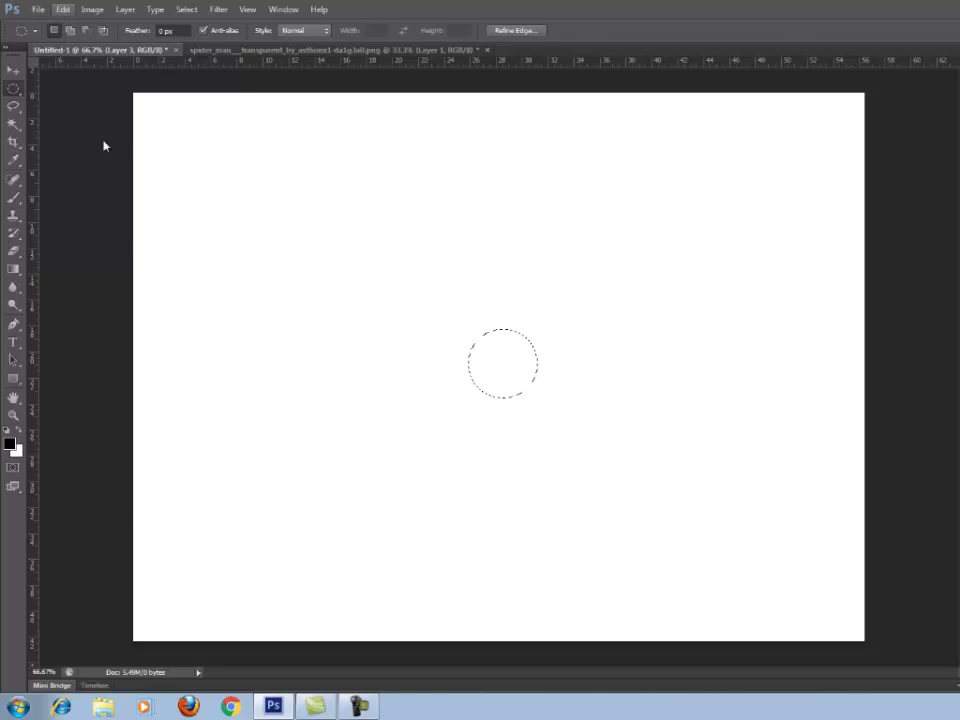
{"action": "left_click", "coordinate": [118, 205]}
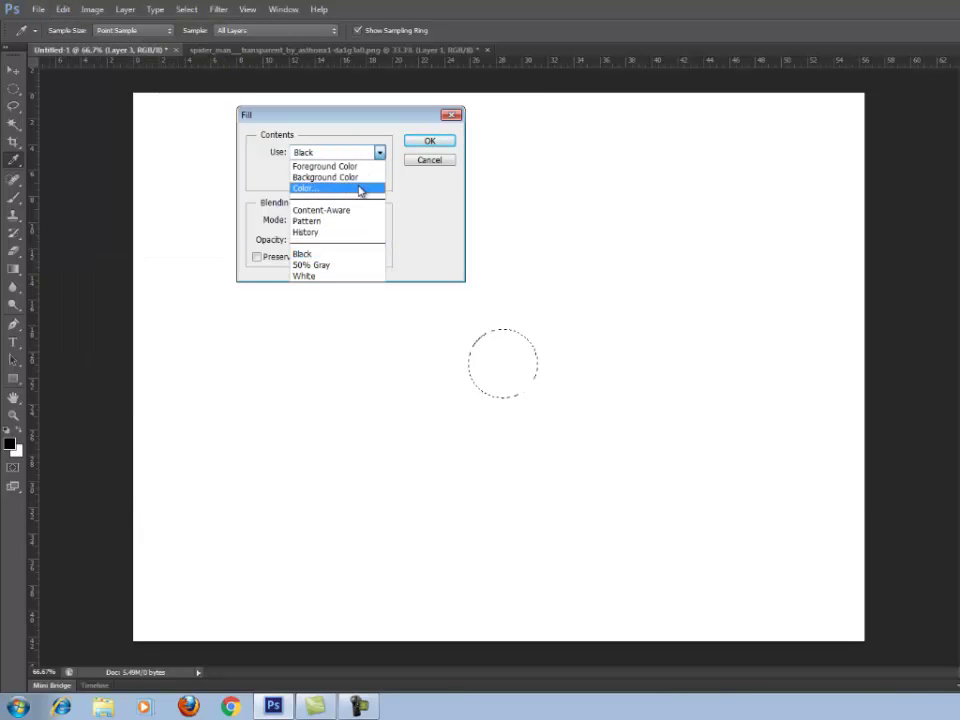
{"action": "left_click", "coordinate": [361, 190]}
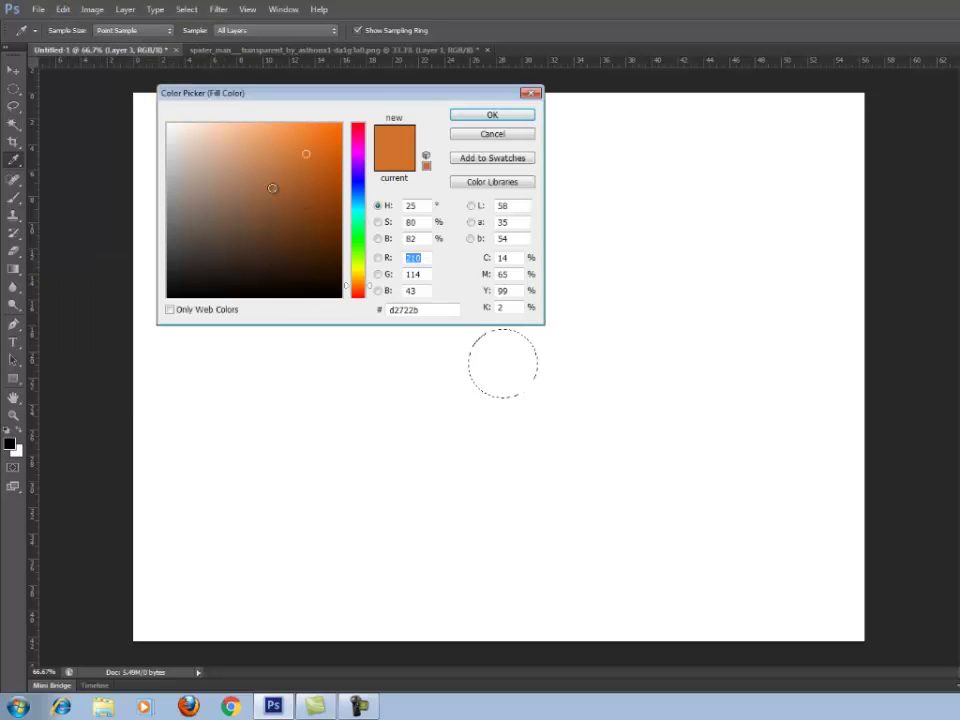
{"action": "left_click", "coordinate": [492, 114]}
{"action": "left_click", "coordinate": [345, 146]}
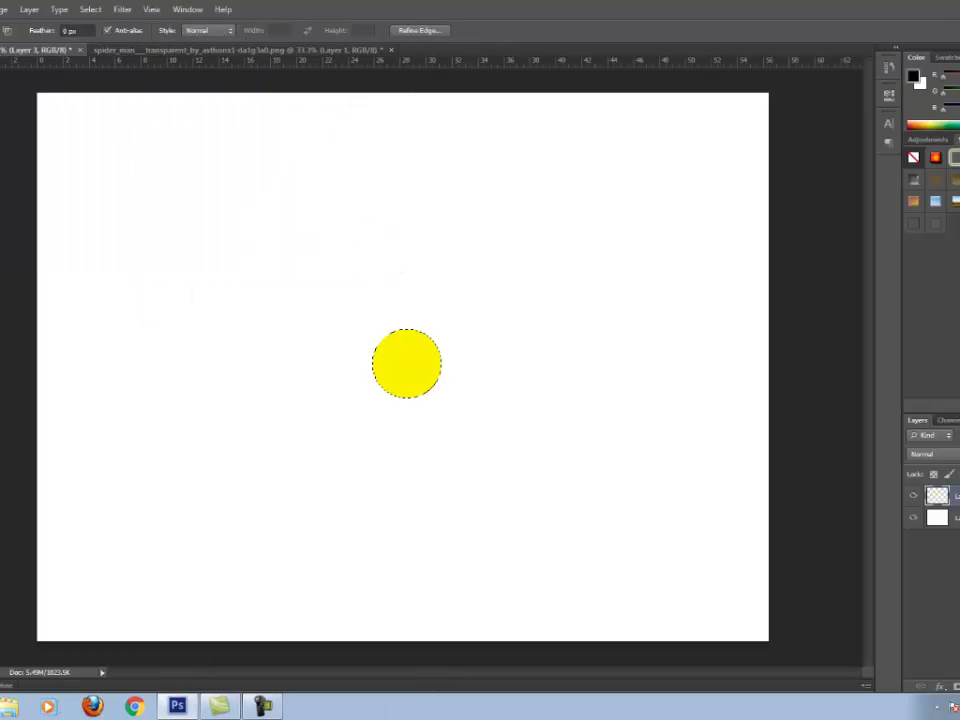
{"action": "key", "text": "v"}
{"action": "key", "text": "ctrl+d"}
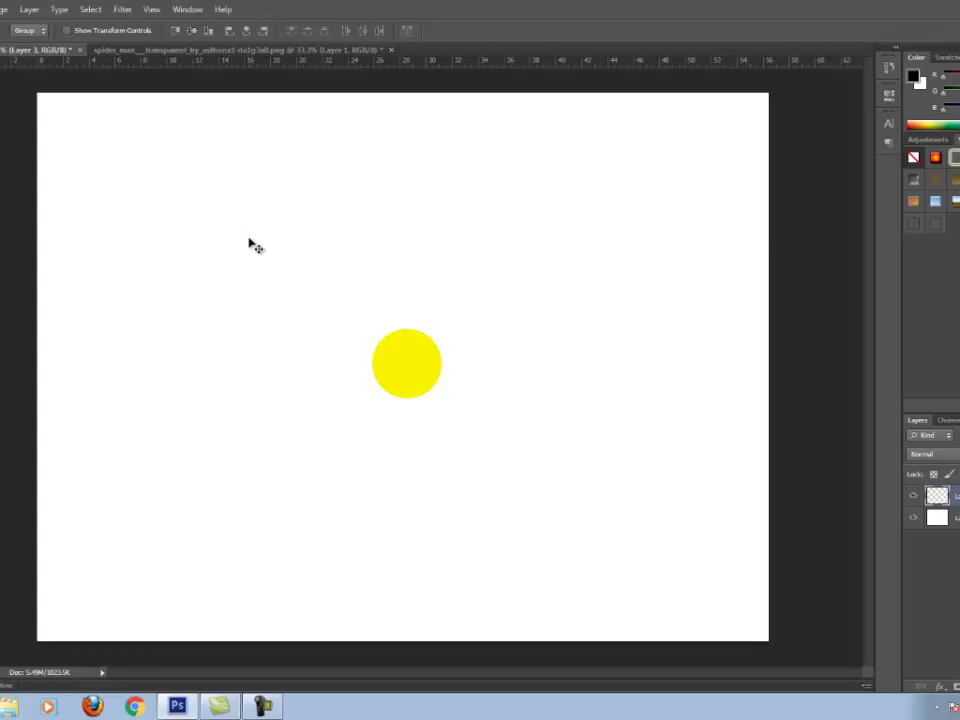
- Select a tall ellipse above the yellow circle and subtract a small ellipse to notch its top
{"action": "left_click", "coordinate": [10, 88]}
{"action": "left_click_drag", "start_coordinate": [477, 231], "coordinate": [538, 313]}
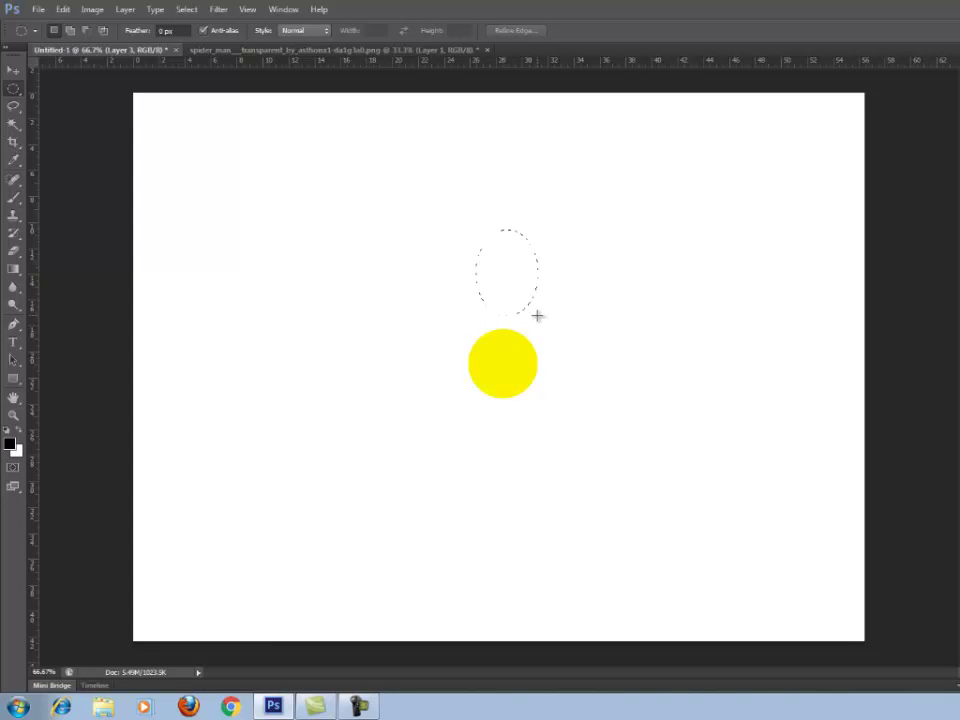
{"action": "left_click_drag", "start_coordinate": [535, 317], "coordinate": [536, 320]}
{"action": "key", "text": "ctrl+z"}
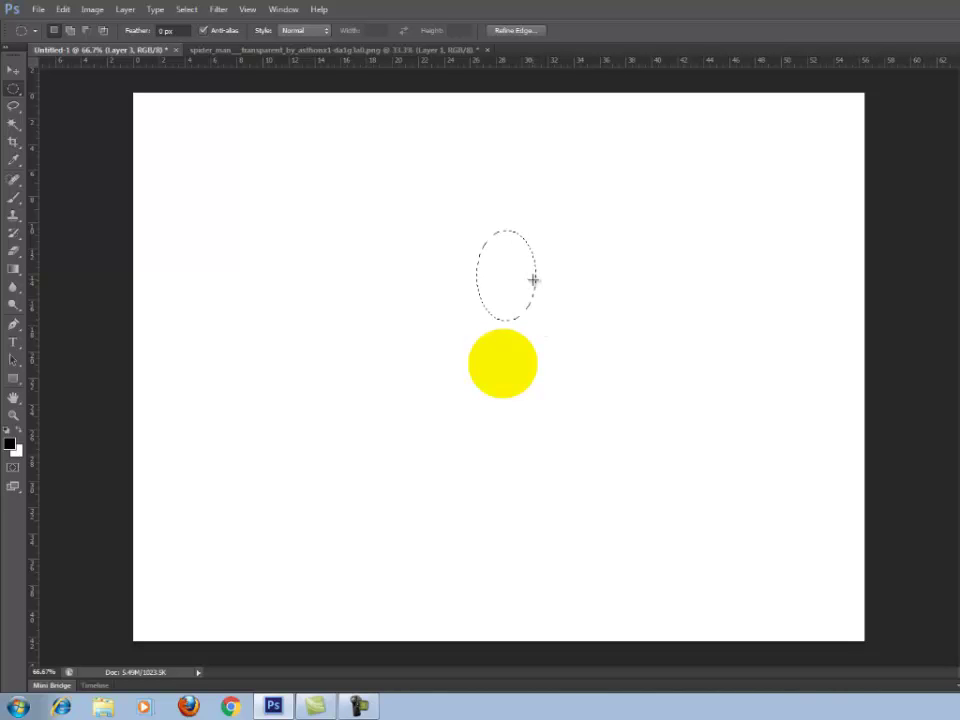
{"action": "left_click_drag", "start_coordinate": [497, 213], "coordinate": [525, 242]}
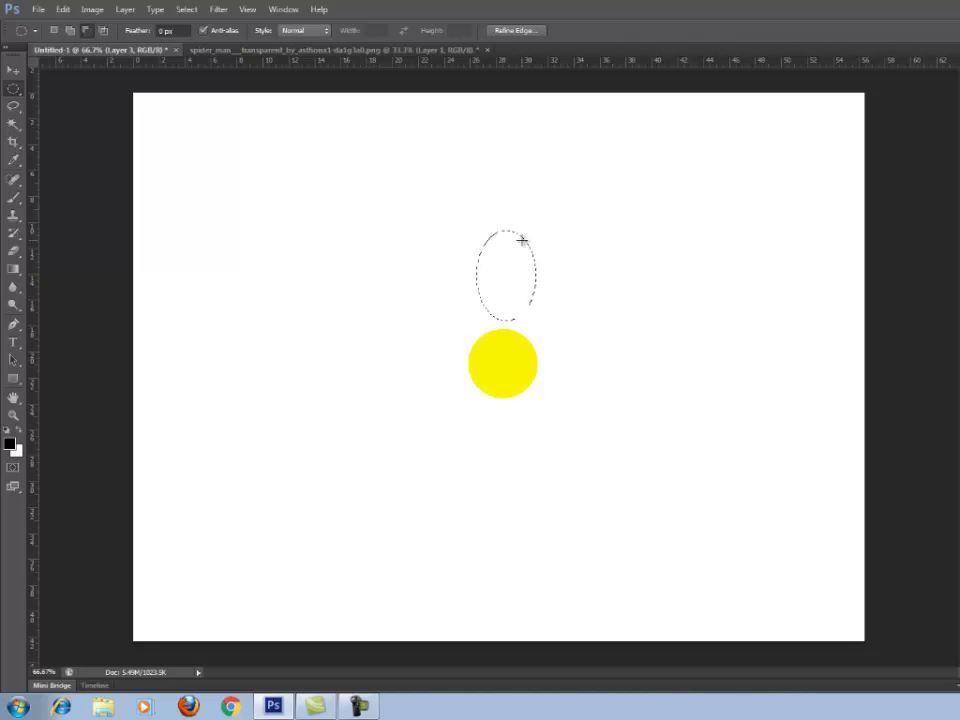
{"action": "left_click_drag", "start_coordinate": [522, 241], "coordinate": [523, 242]}
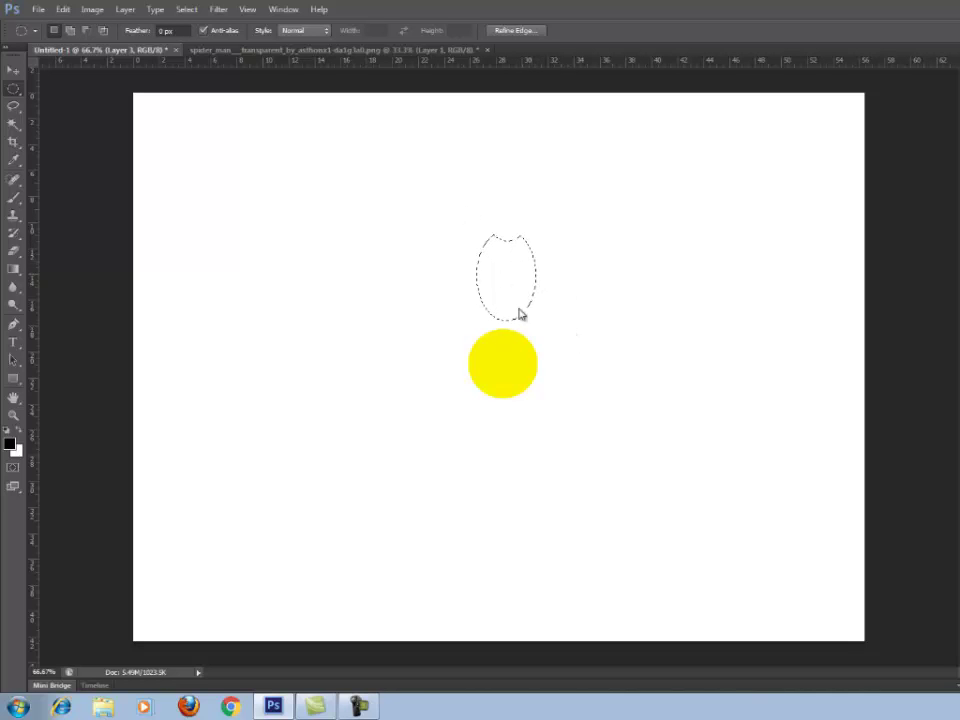
- Fill the notched oval selection with a red colour picked in the Color Picker
{"action": "left_click", "coordinate": [63, 10]}
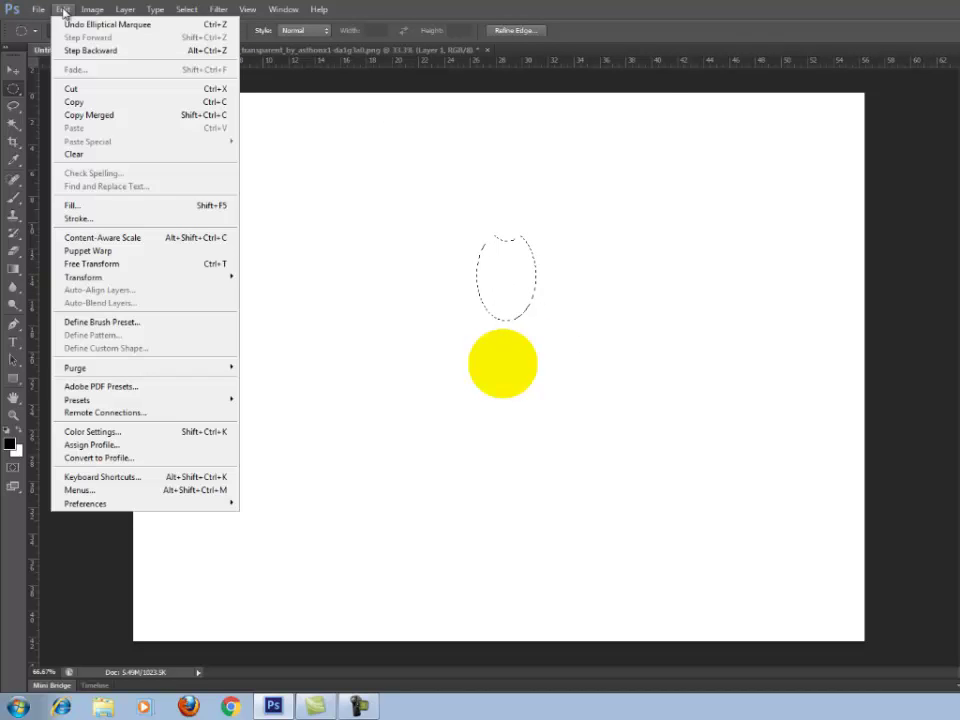
{"action": "left_click", "coordinate": [111, 206]}
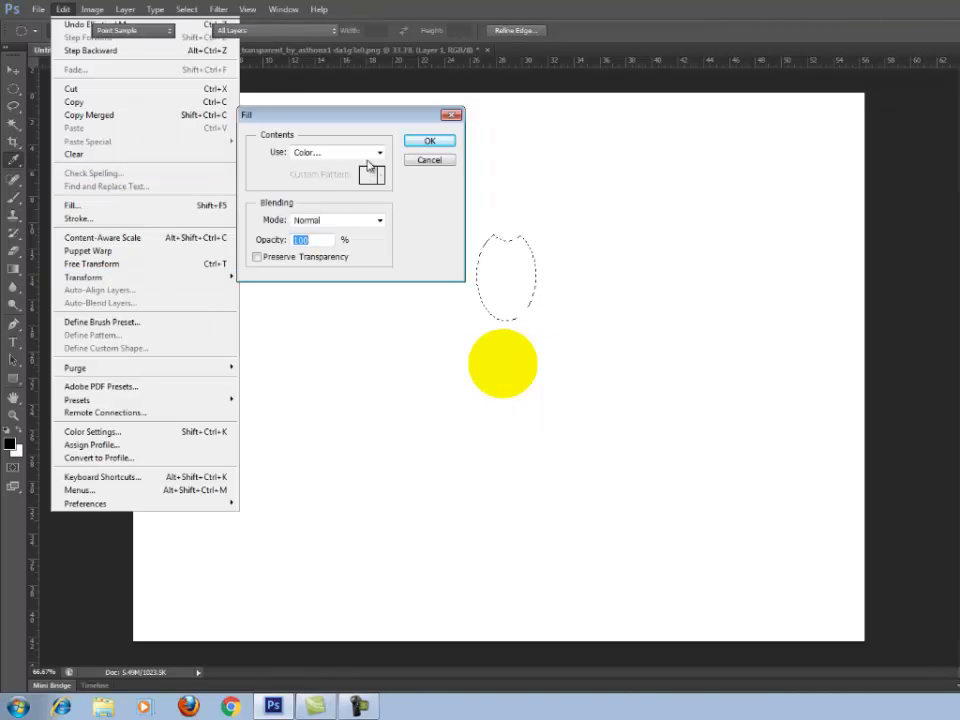
{"action": "left_click", "coordinate": [380, 153]}
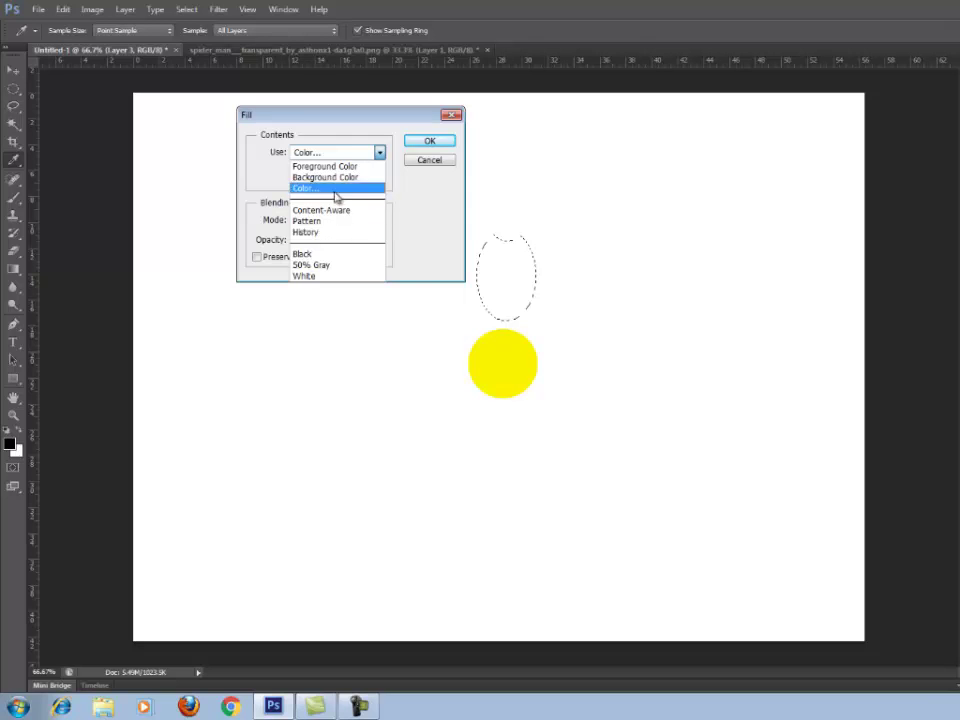
{"action": "left_click", "coordinate": [333, 189]}
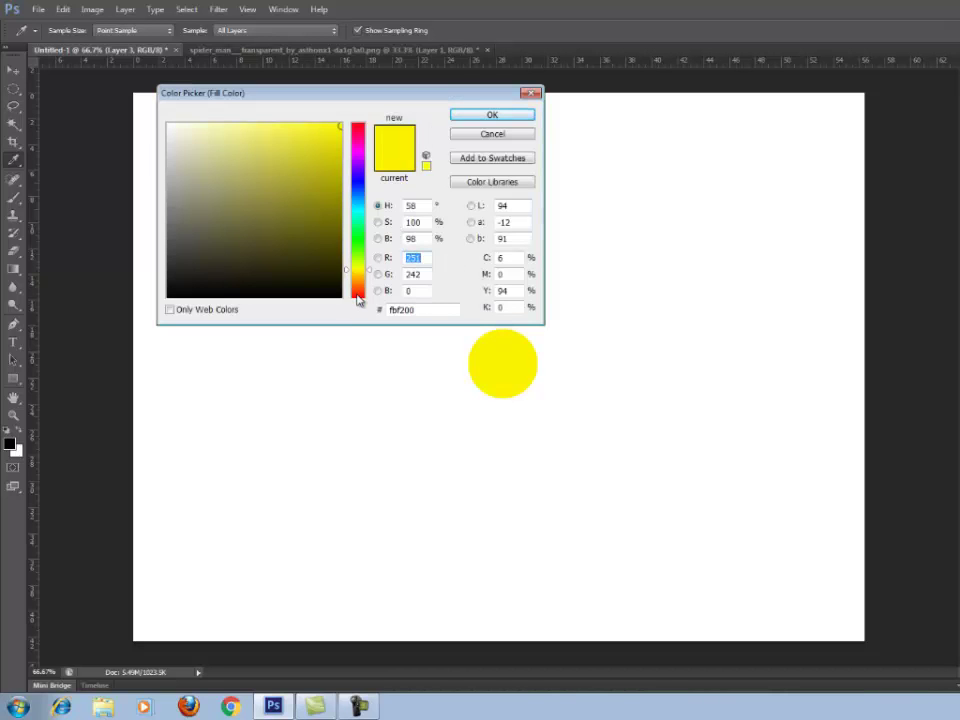
{"action": "left_click", "coordinate": [358, 298]}
{"action": "left_click", "coordinate": [492, 116]}
{"action": "left_click", "coordinate": [12, 70]}
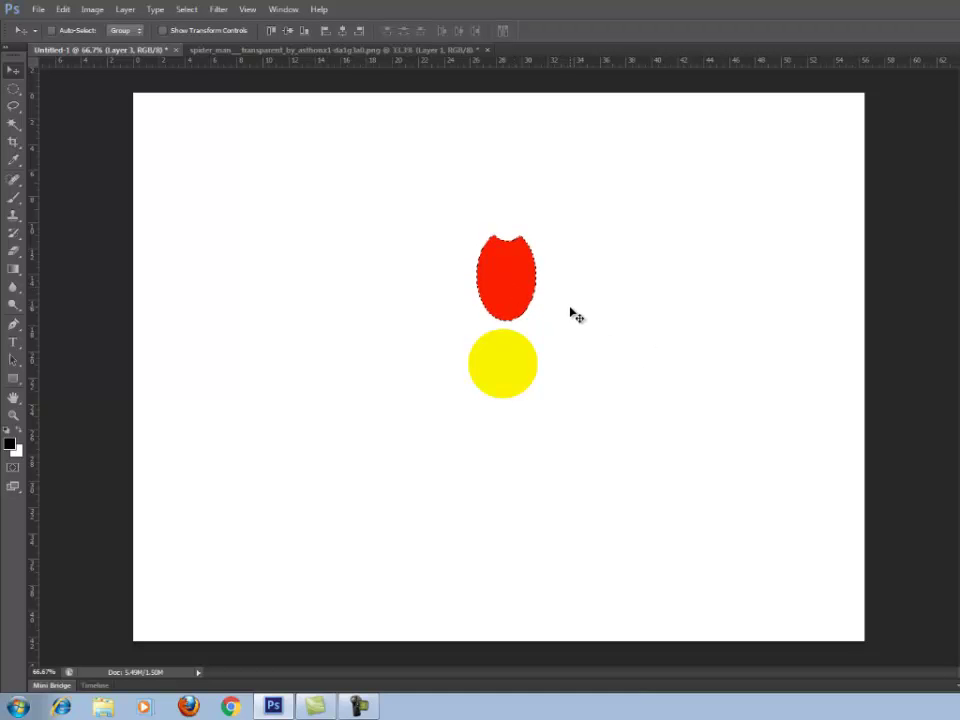
- Duplicate the red petal and rotate it about 52° clockwise around the yellow circle's centre, then repeat once
{"action": "key", "text": "ctrl+alt+i"}
{"action": "key", "text": "ctrl+alt+t"}
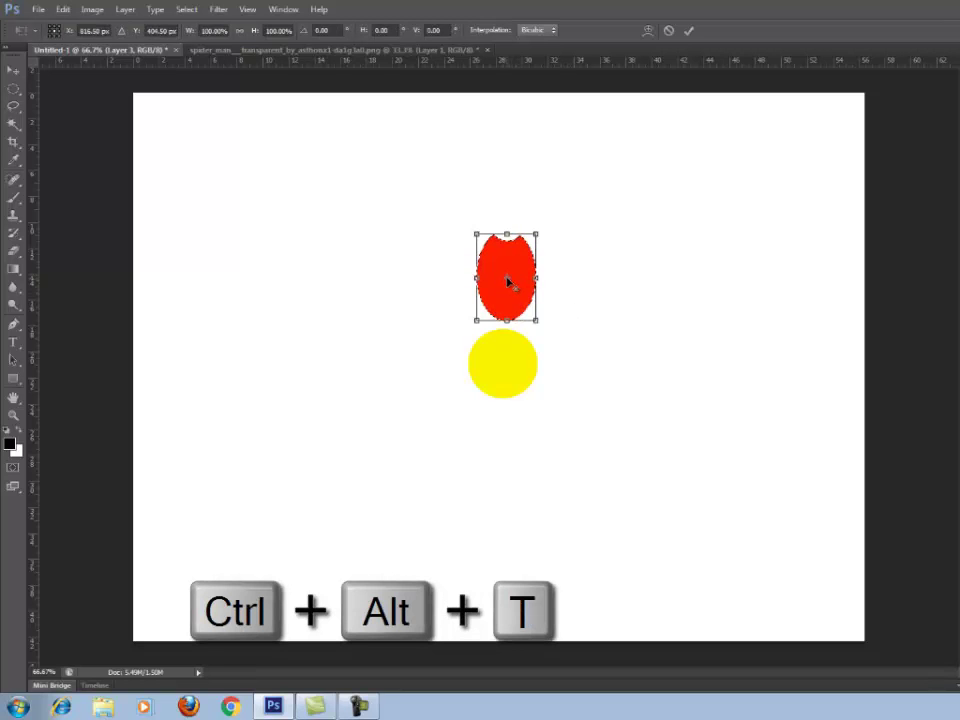
{"action": "left_click_drag", "start_coordinate": [508, 278], "coordinate": [510, 368]}
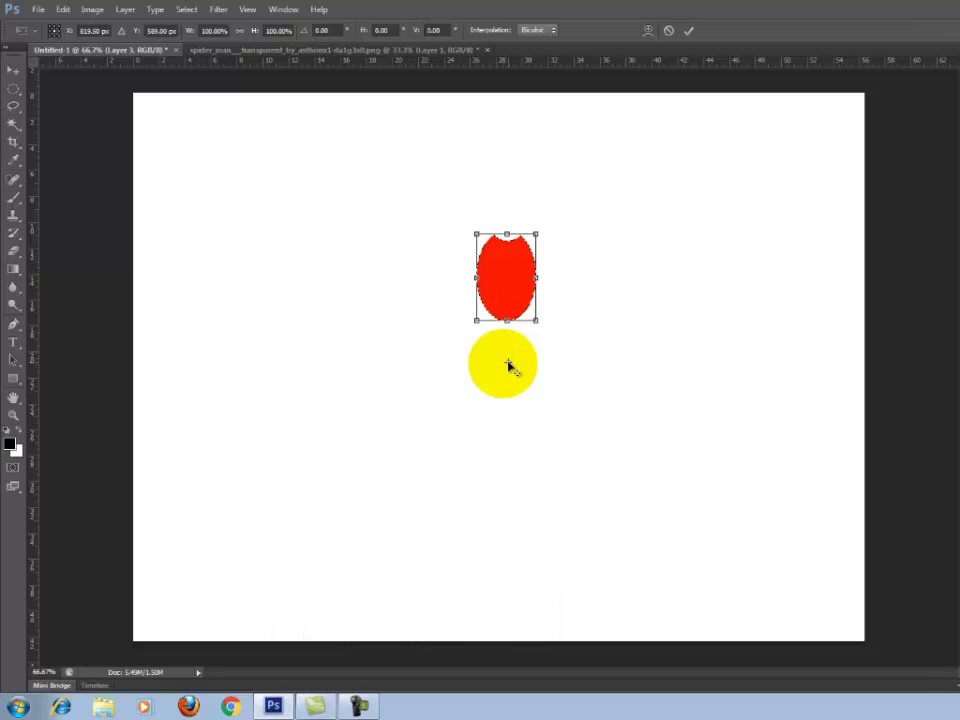
{"action": "left_click_drag", "start_coordinate": [507, 367], "coordinate": [505, 362]}
{"action": "left_click_drag", "start_coordinate": [557, 224], "coordinate": [589, 257]}
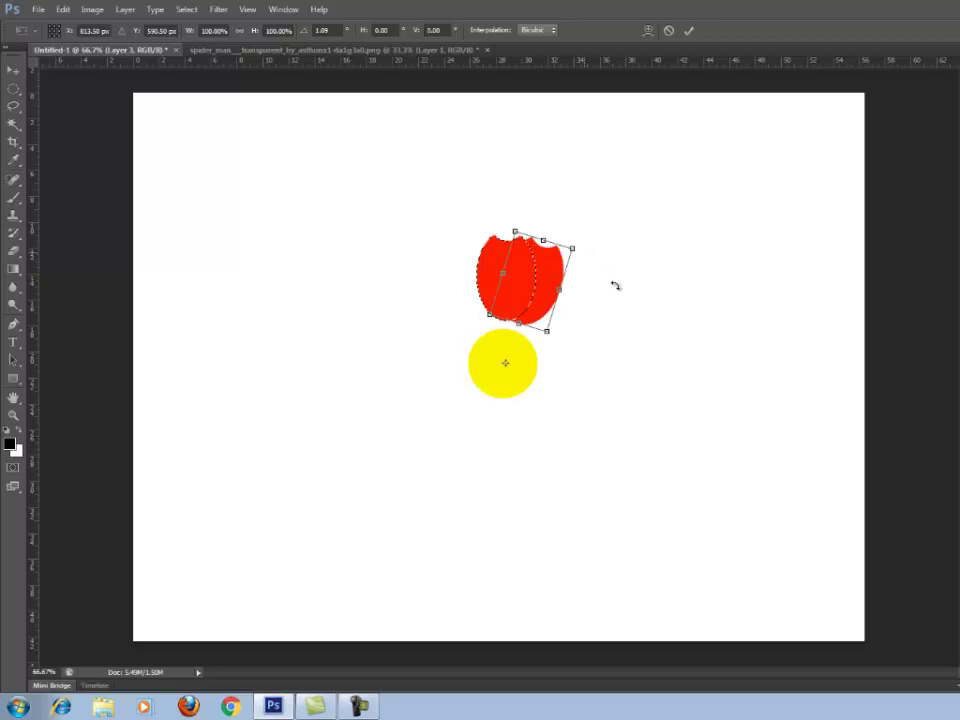
{"action": "left_click_drag", "start_coordinate": [621, 291], "coordinate": [639, 316]}
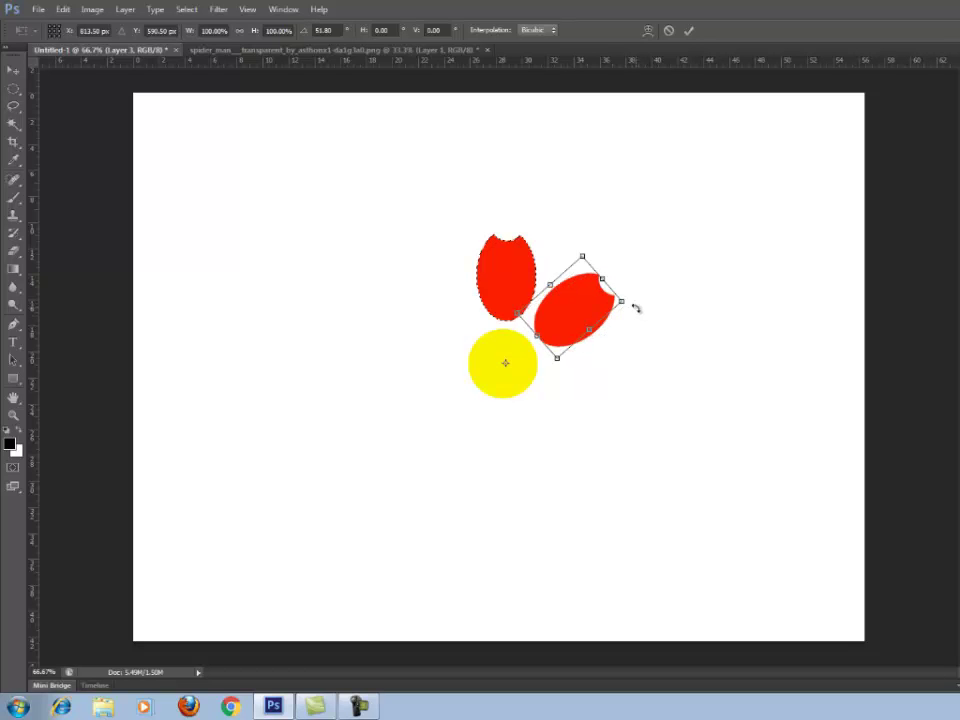
{"action": "key", "text": "Return"}
{"action": "key", "text": "ctrl+shift+alt+t"}
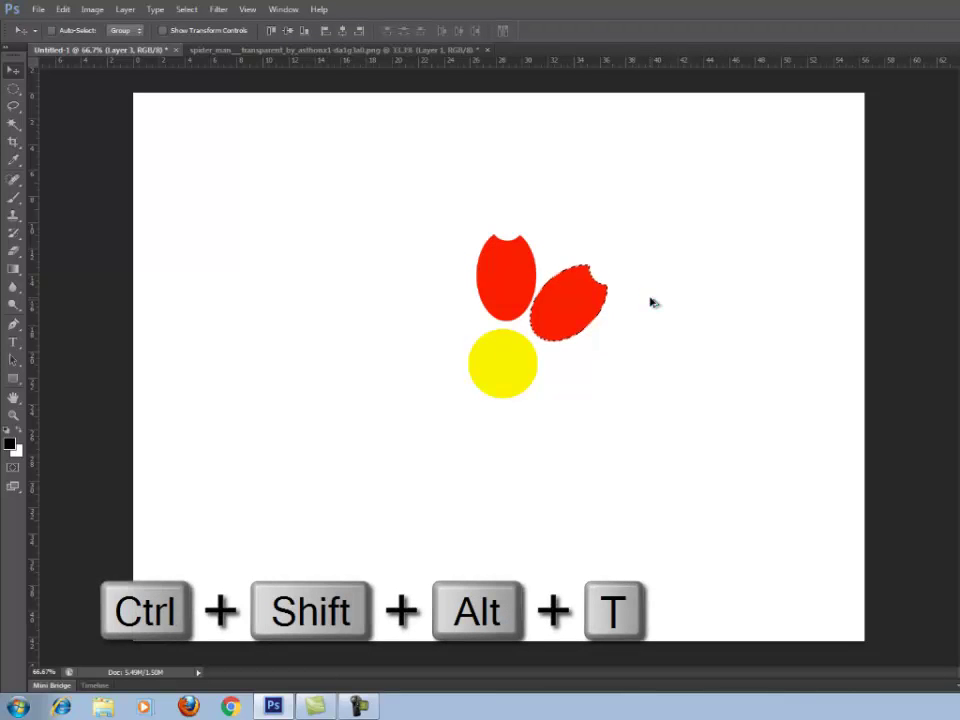
- Repeat the rotated petal copy four more times to complete eight petals, then deselect
{"action": "key", "text": "ctrl+shift+alt+t"}
{"action": "key", "text": "ctrl+shift+alt+t"}
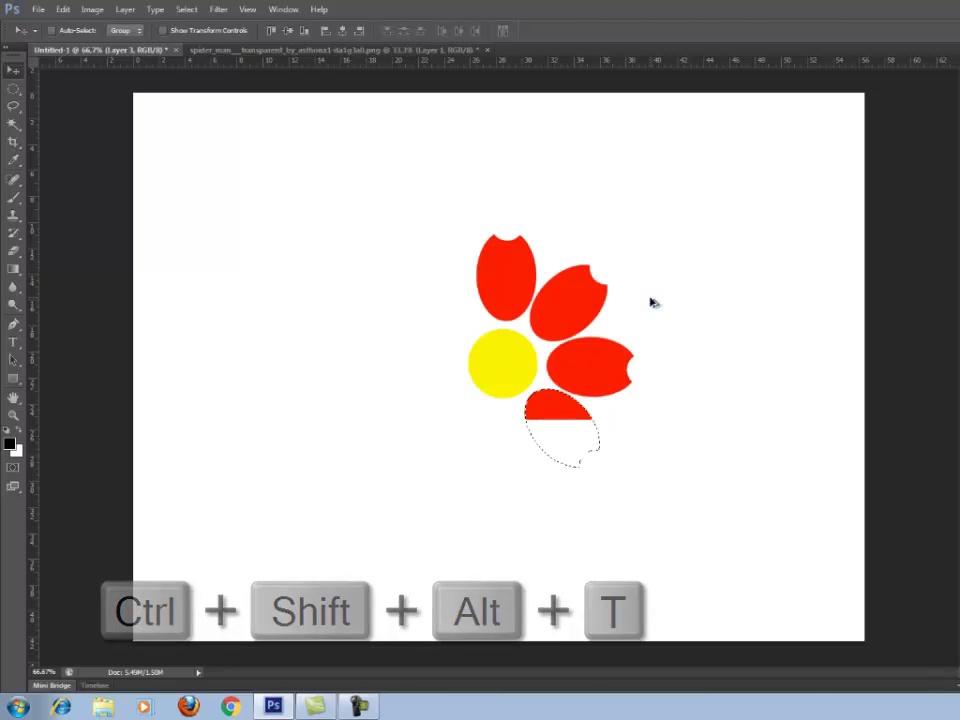
{"action": "key", "text": "ctrl+shift+alt+t"}
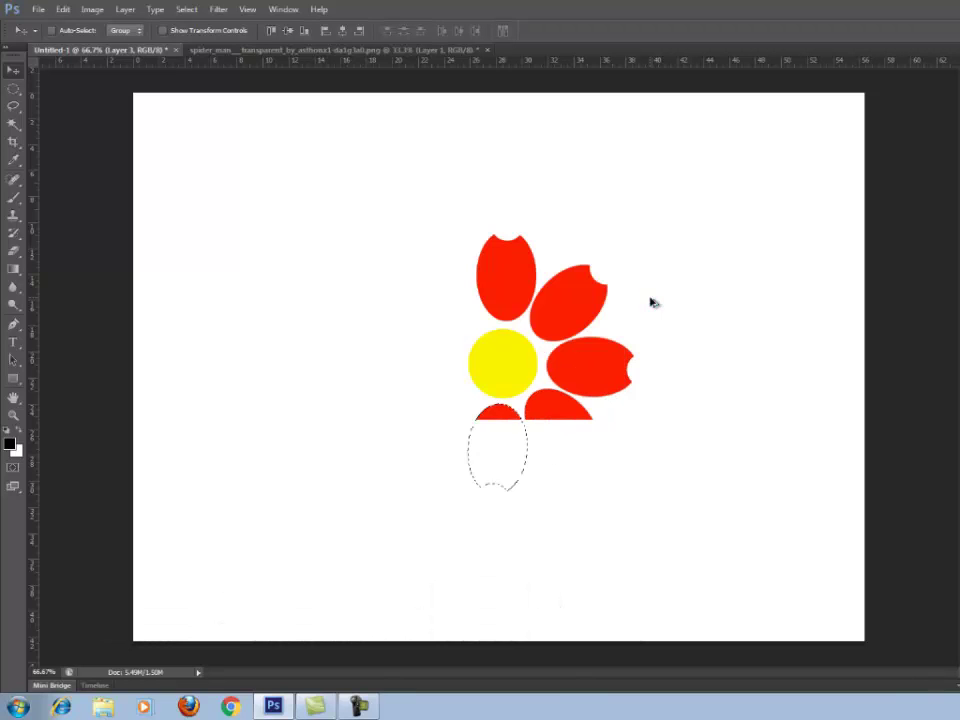
{"action": "key", "text": "ctrl+shift+alt+t"}
{"action": "key", "text": "ctrl+shift+alt+t"}
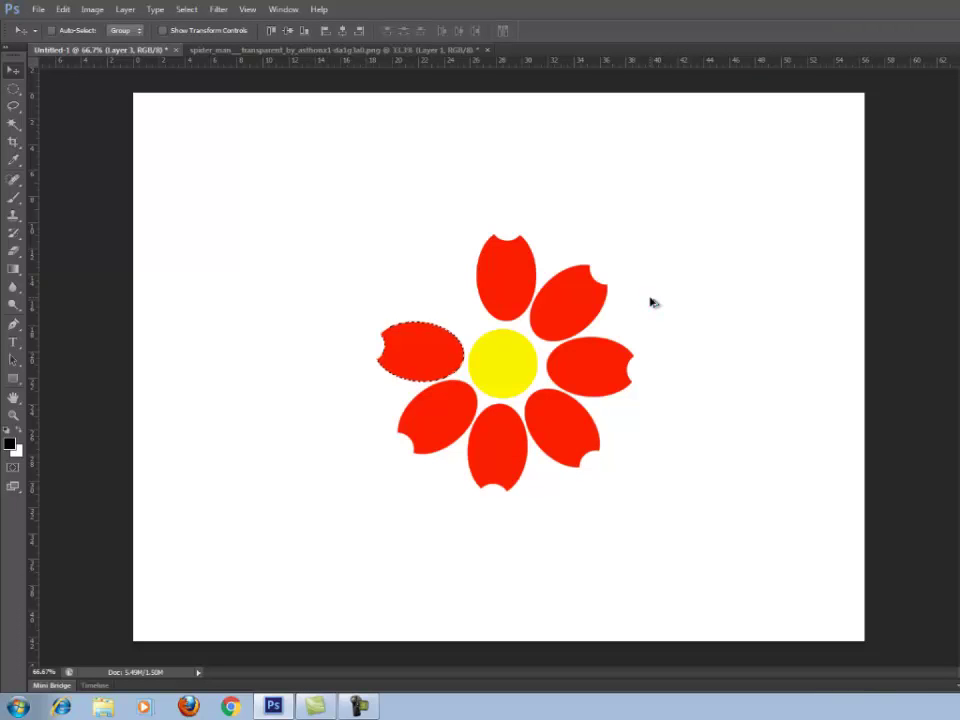
{"action": "key", "text": "ctrl+shift+alt+t"}
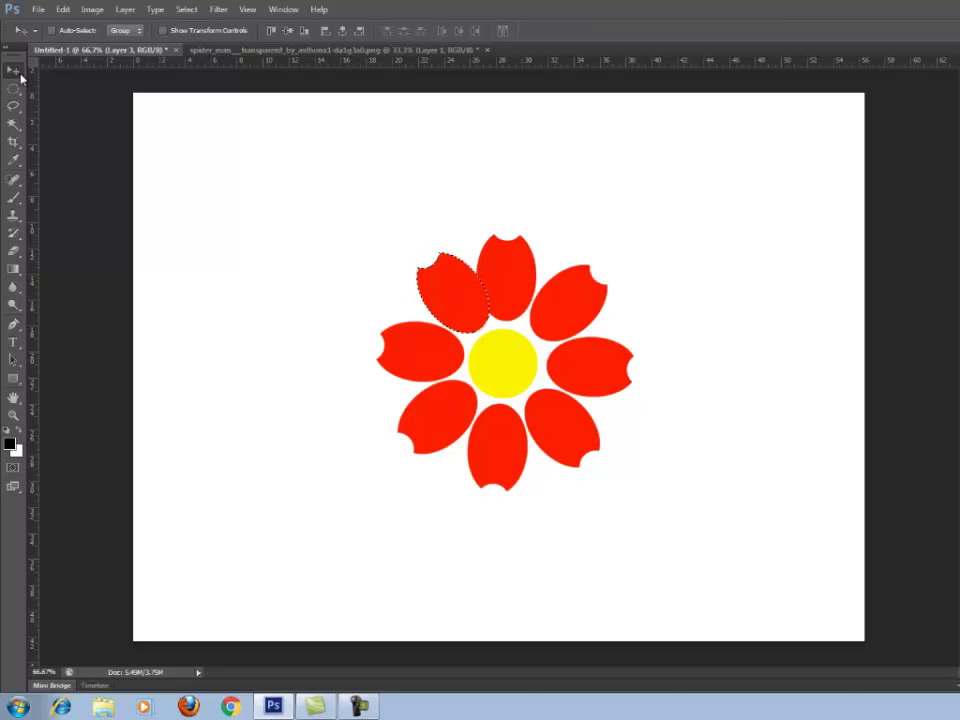
{"action": "key", "text": "ctrl+d"}
- Fill an elliptical selection in the upper-left with cyan and start a transformable copy of it
{"action": "left_click", "coordinate": [12, 88]}
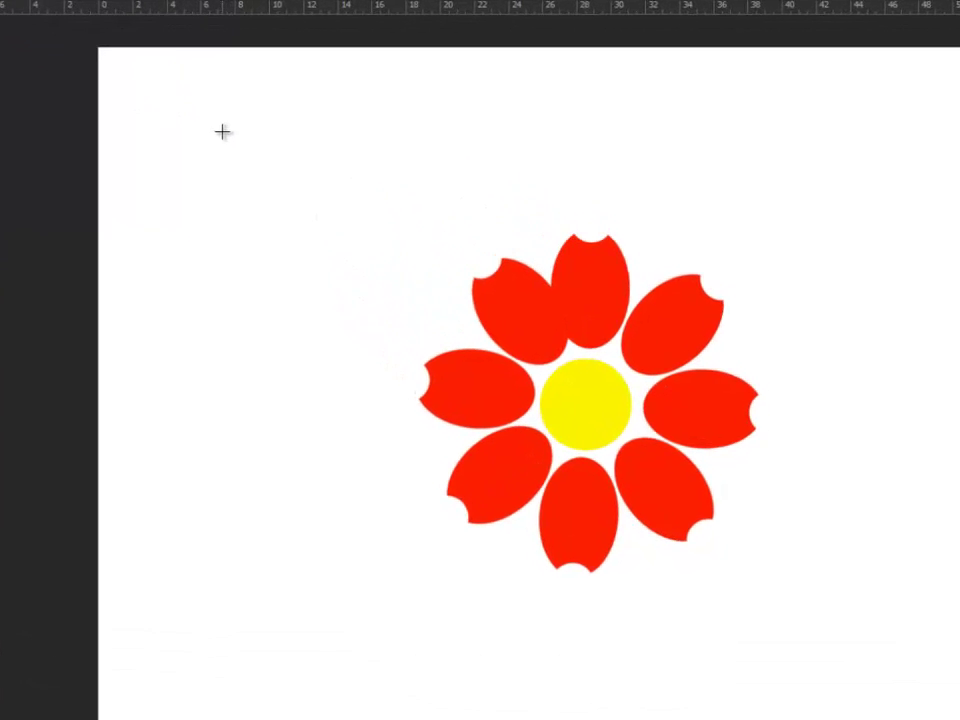
{"action": "mouse_move", "coordinate": [222, 130]}
{"action": "left_mouse_down"}
{"action": "mouse_move", "coordinate": [298, 273]}
{"action": "mouse_move", "coordinate": [308, 262]}
{"action": "left_mouse_up"}
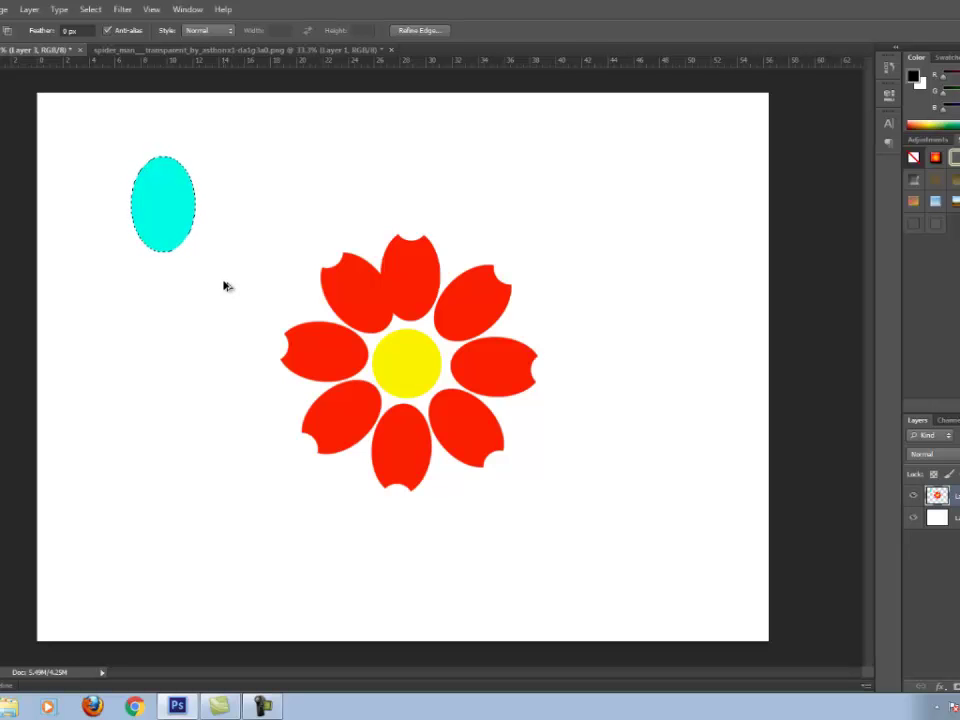
{"action": "key", "text": "ctrl+alt+t"}
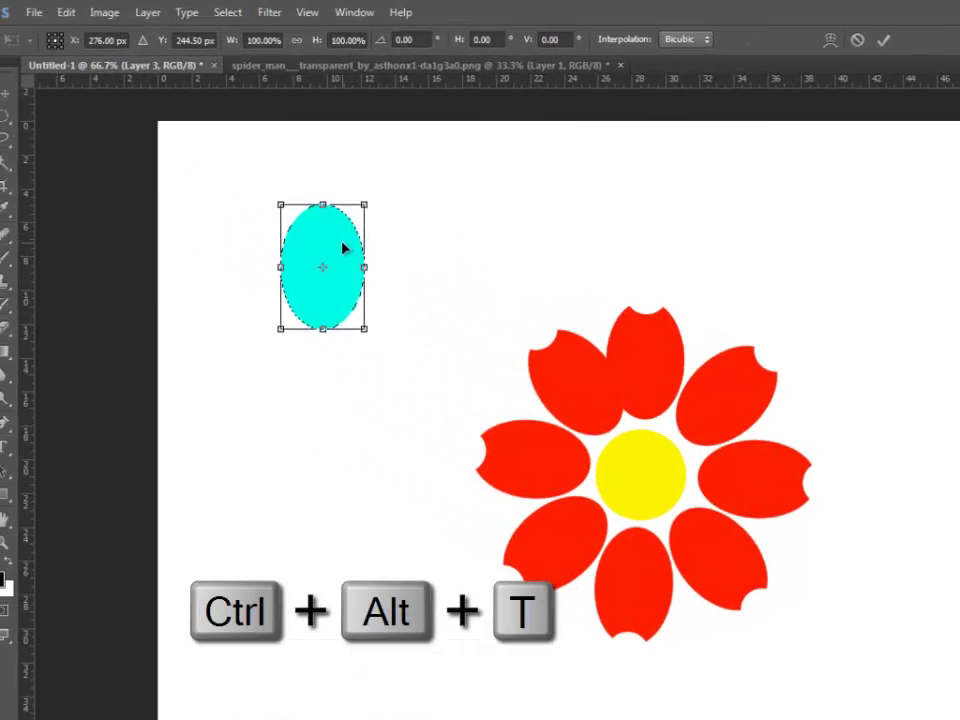
- Nudge the oval copy right and down, away from the original oval
{"action": "key", "text": "Right"}
{"action": "key", "text": "Right"}
{"action": "key", "text": "Right"}
{"action": "key", "text": "Down"}
{"action": "key", "text": "Down"}
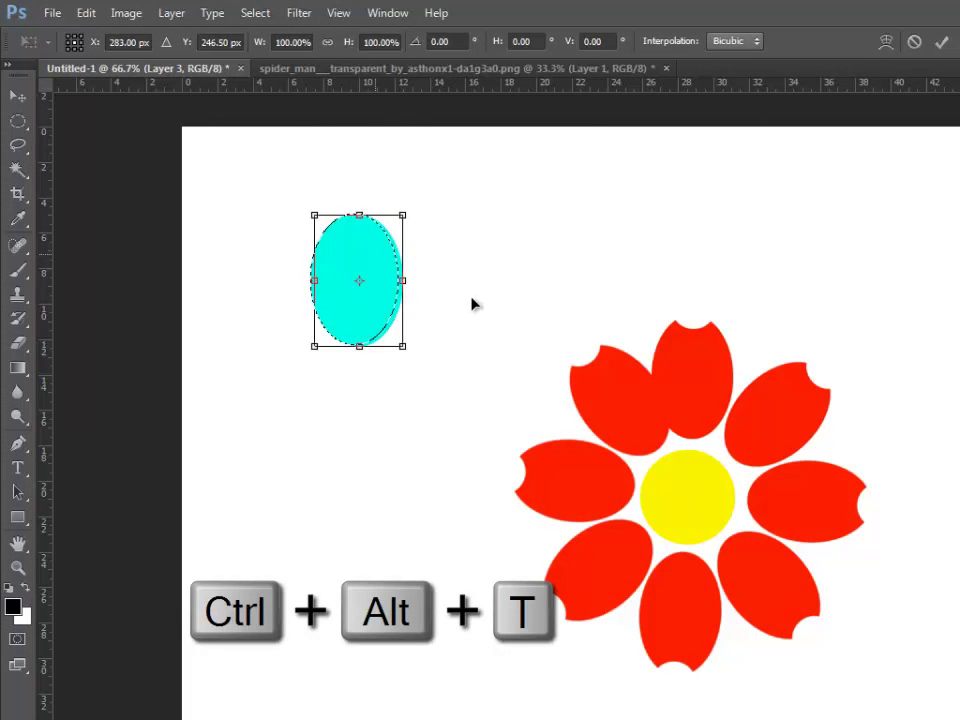
{"action": "key", "text": "shift+Right"}
{"action": "key", "text": "shift+Right"}
{"action": "key", "text": "shift+Down"}
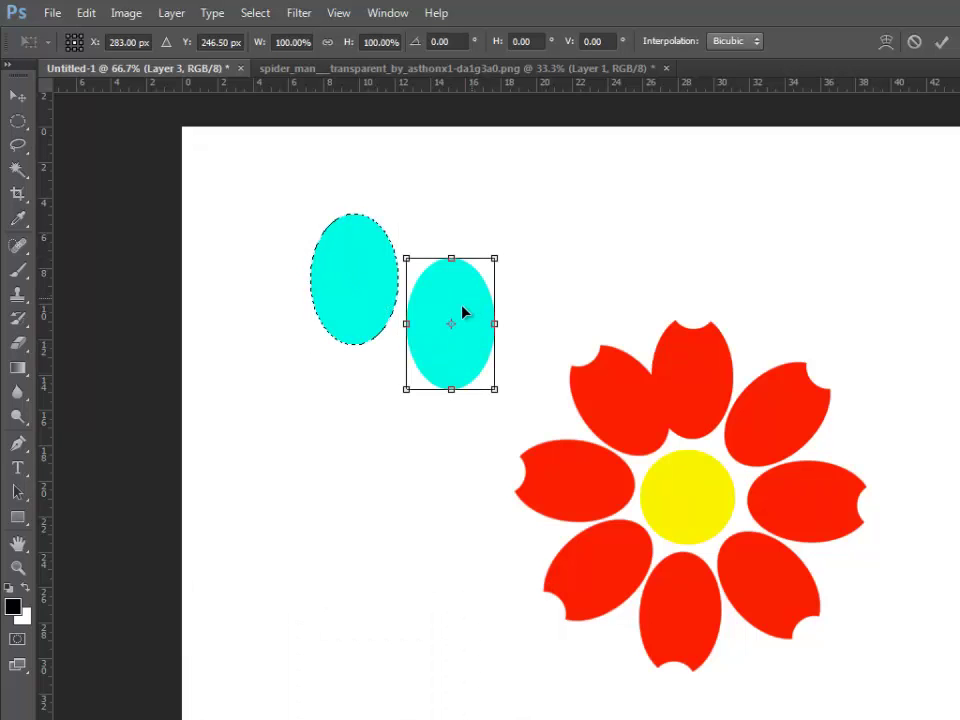
{"action": "key", "text": "shift+Left"}
{"action": "key", "text": "shift+Down"}
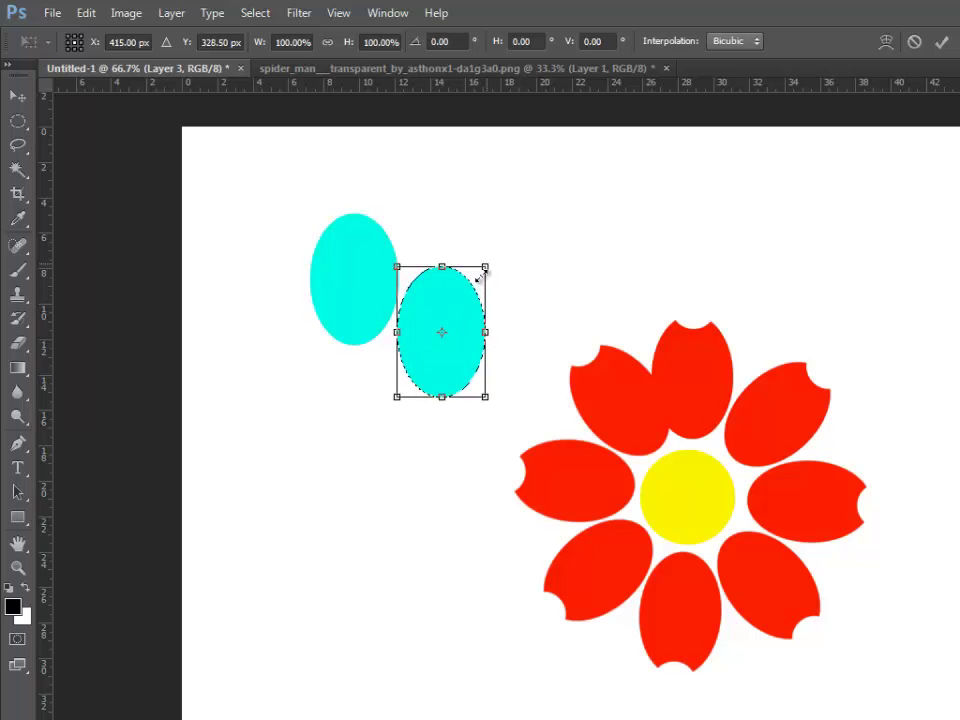
- Shrink the oval copy slightly, tilt it clockwise, and apply the transform
{"action": "left_click_drag", "start_coordinate": [481, 273], "coordinate": [475, 287]}
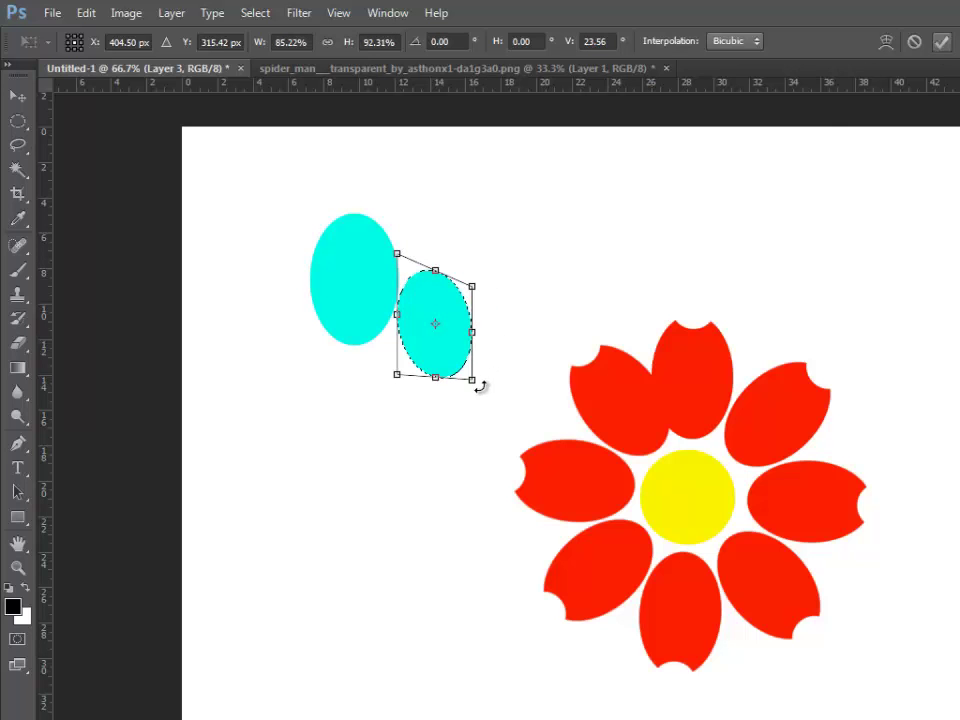
{"action": "left_click_drag", "start_coordinate": [491, 393], "coordinate": [445, 408]}
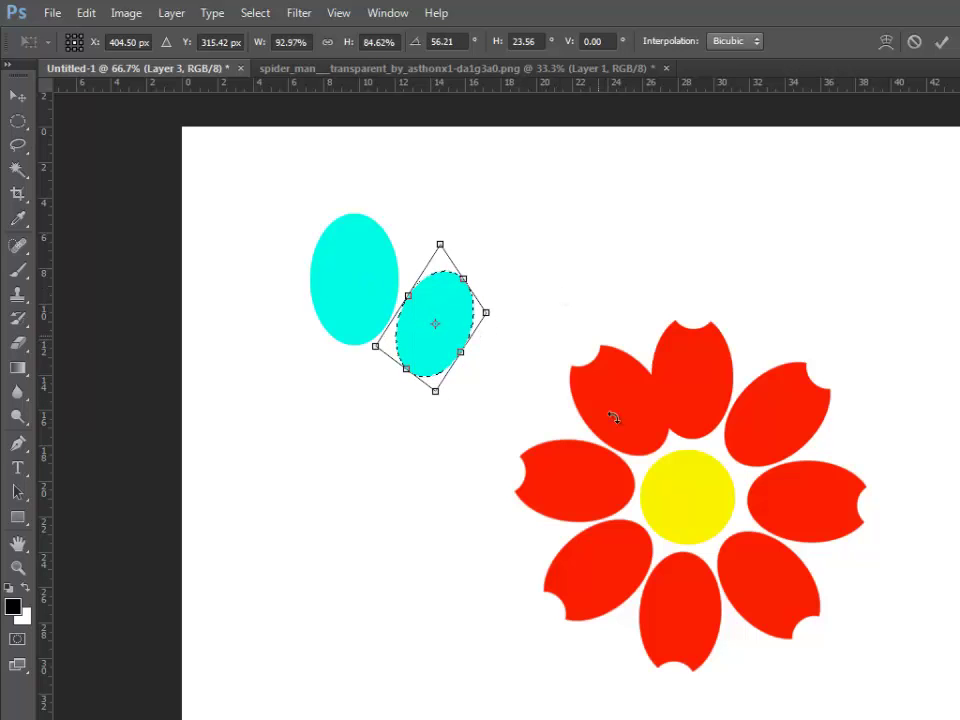
{"action": "key", "text": "m"}
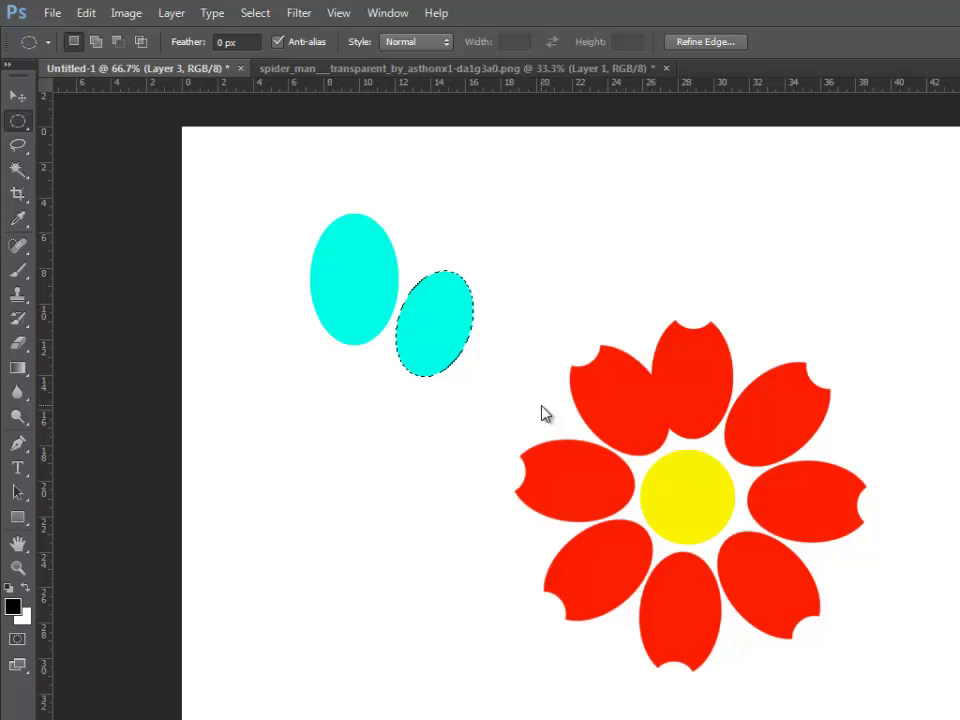
- Repeat the last transform four times to add a tapering trail of smaller tilted cyan ovals
{"action": "key", "text": "ctrl+shift+alt+t"}
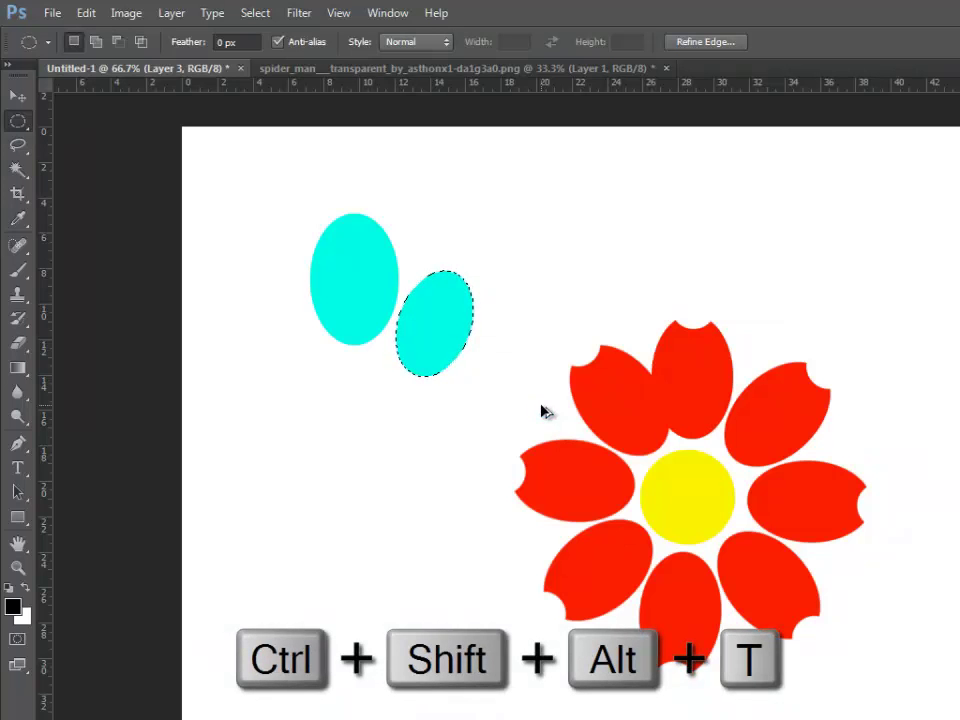
{"action": "key", "text": "ctrl+shift+alt+t"}
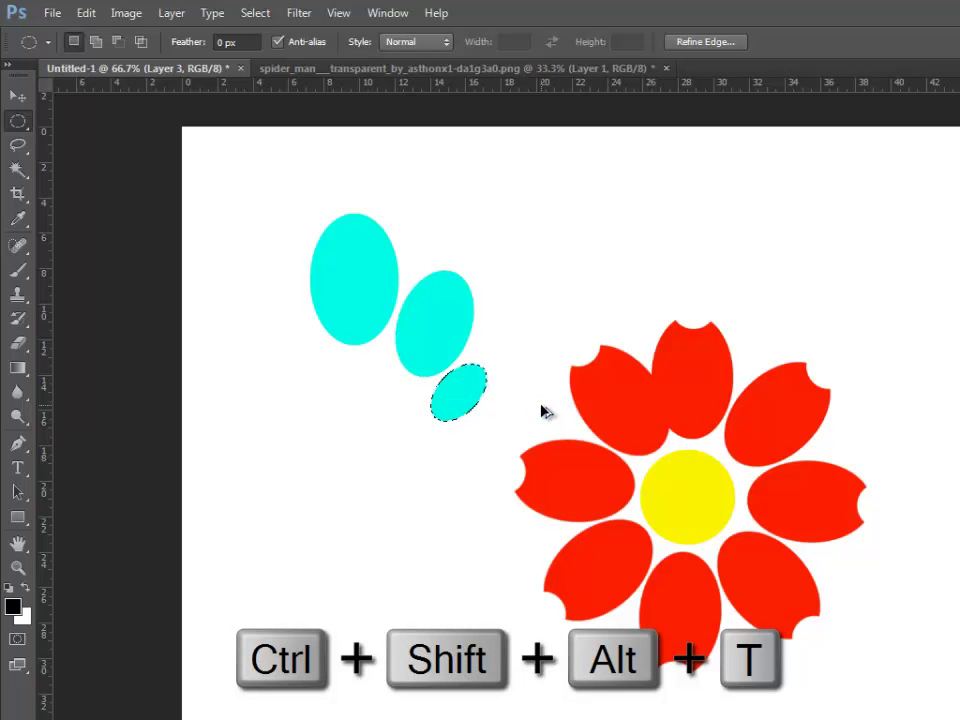
{"action": "key", "text": "ctrl+shift+alt+t"}
{"action": "key", "text": "ctrl+shift+alt+t"}
{"action": "key", "text": "ctrl+shift+alt+t"}
{"action": "key", "text": "ctrl+shift+alt+t"}
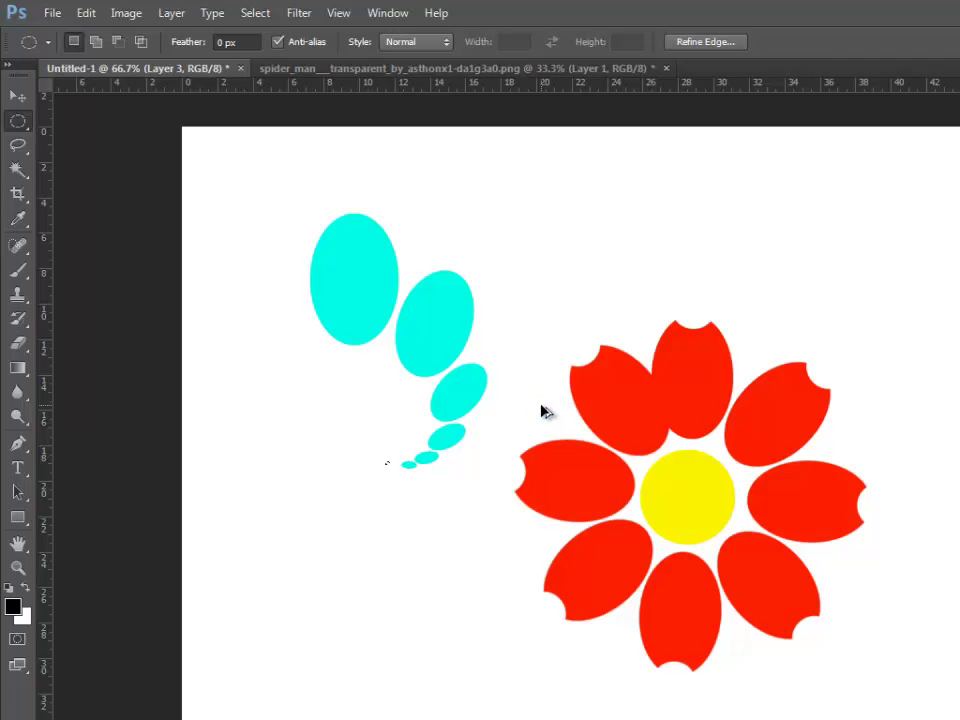
{"action": "key", "text": "ctrl+shift+alt+t"}
{"action": "left_click", "coordinate": [16, 97]}
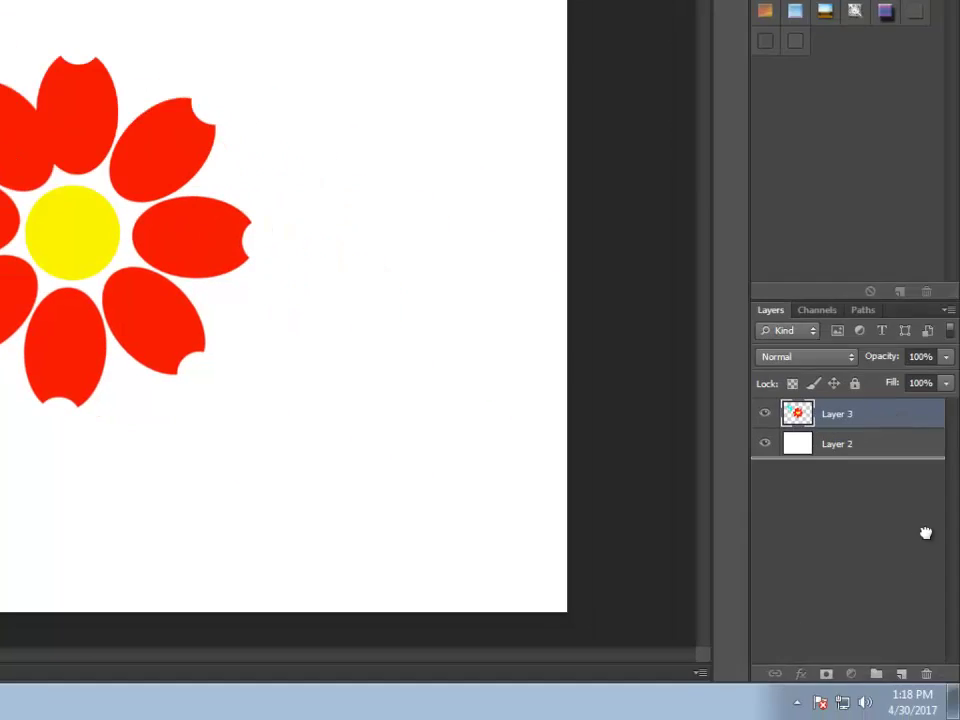
- Delete Layer 3 with the flower and ovals by dragging it to the trash
{"action": "left_click_drag", "start_coordinate": [935, 673], "coordinate": [930, 673]}
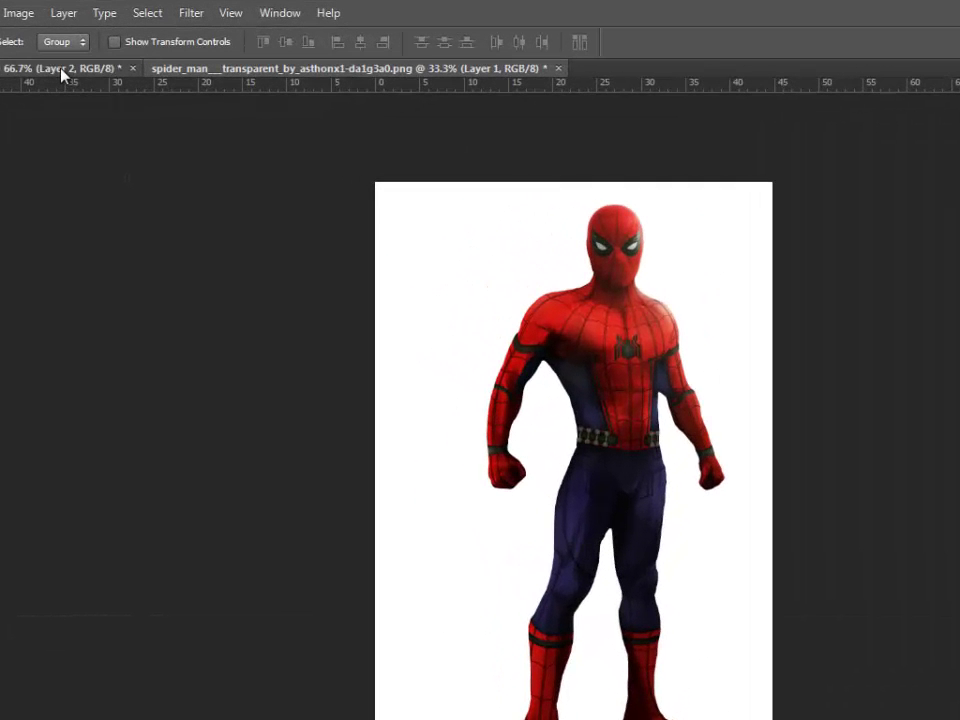
- Draw a thin 1638 × 44 px rectangle bar across the top of the Untitled-1 canvas
{"action": "left_click", "coordinate": [62, 69]}
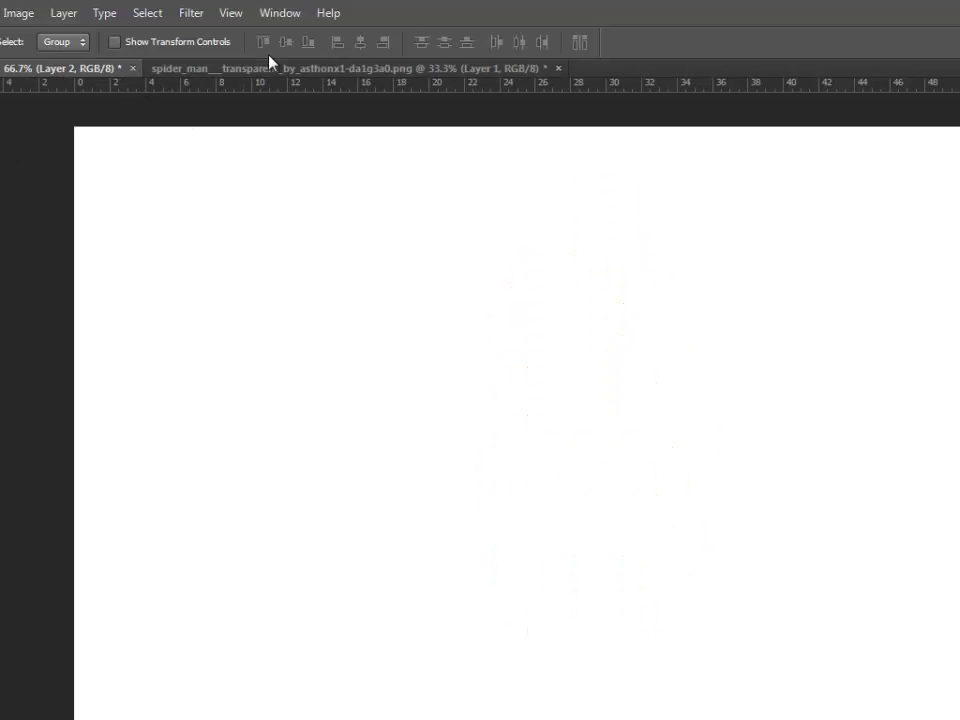
{"action": "left_click", "coordinate": [268, 68]}
{"action": "left_click", "coordinate": [83, 67]}
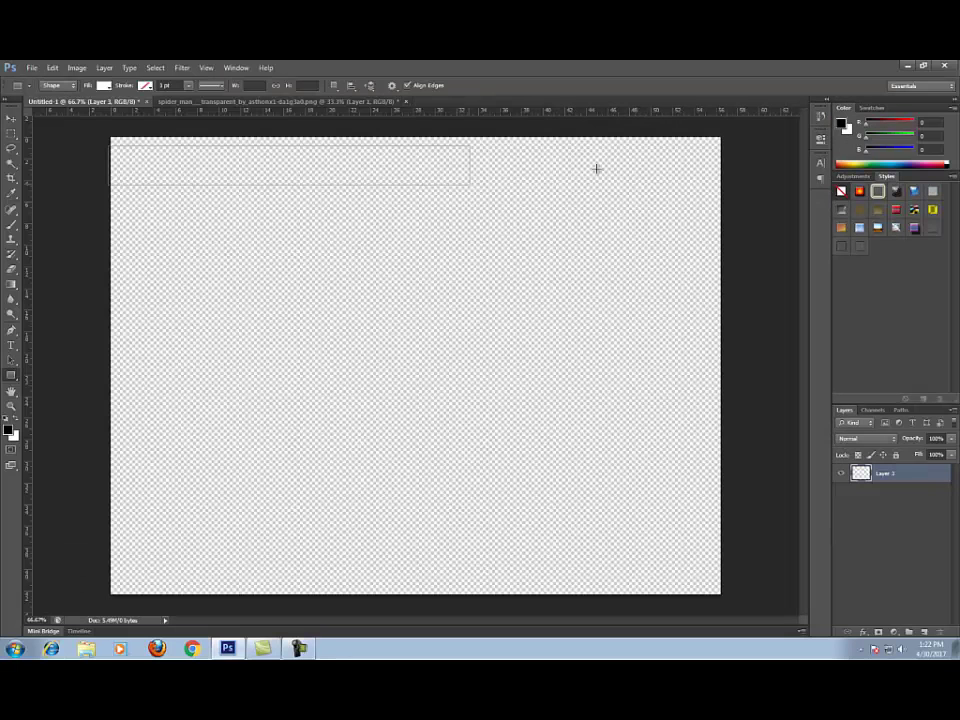
{"action": "mouse_move", "coordinate": [596, 167]}
{"action": "left_mouse_down"}
{"action": "mouse_move", "coordinate": [692, 175]}
{"action": "mouse_move", "coordinate": [729, 165]}
{"action": "left_mouse_up"}
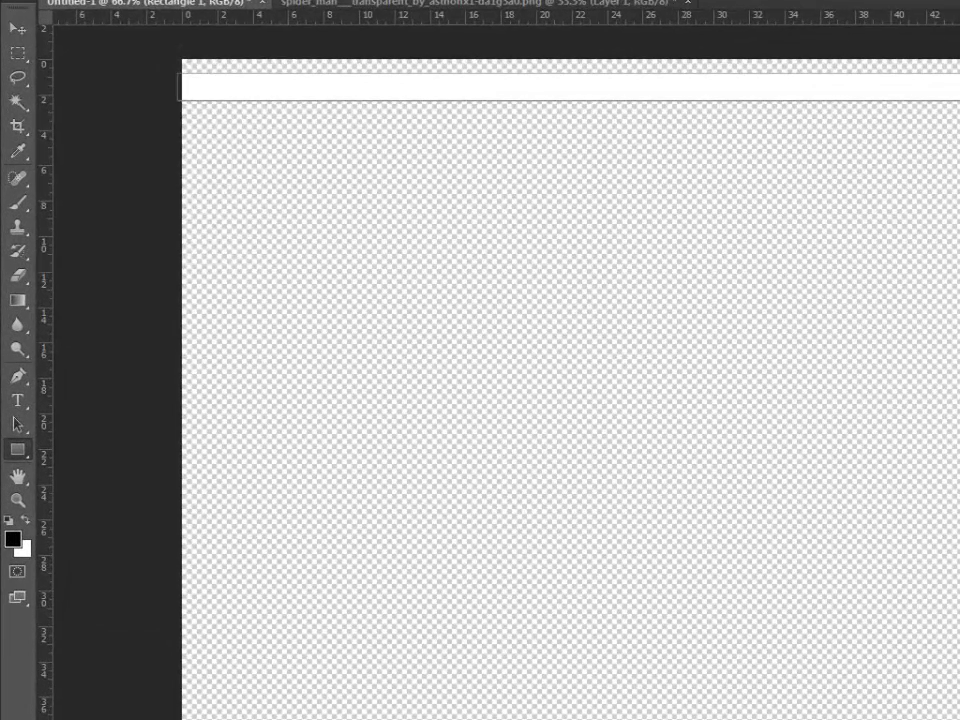
- Set the bar shape's fill colour to magenta
{"action": "left_click", "coordinate": [170, 5]}
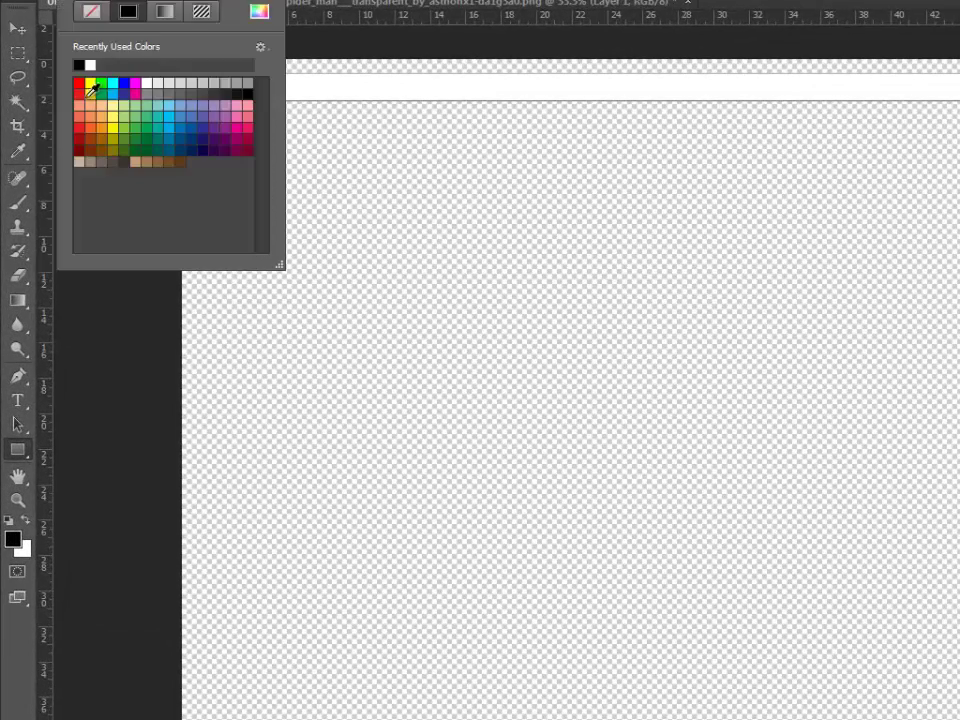
{"action": "left_click", "coordinate": [135, 85]}
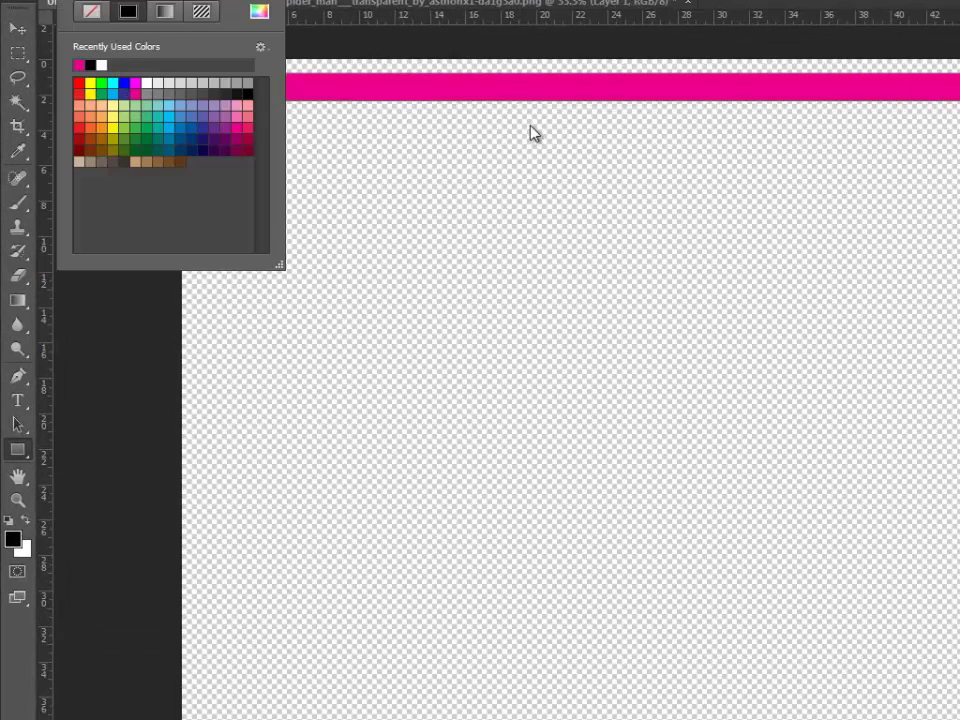
{"action": "key", "text": "Return"}
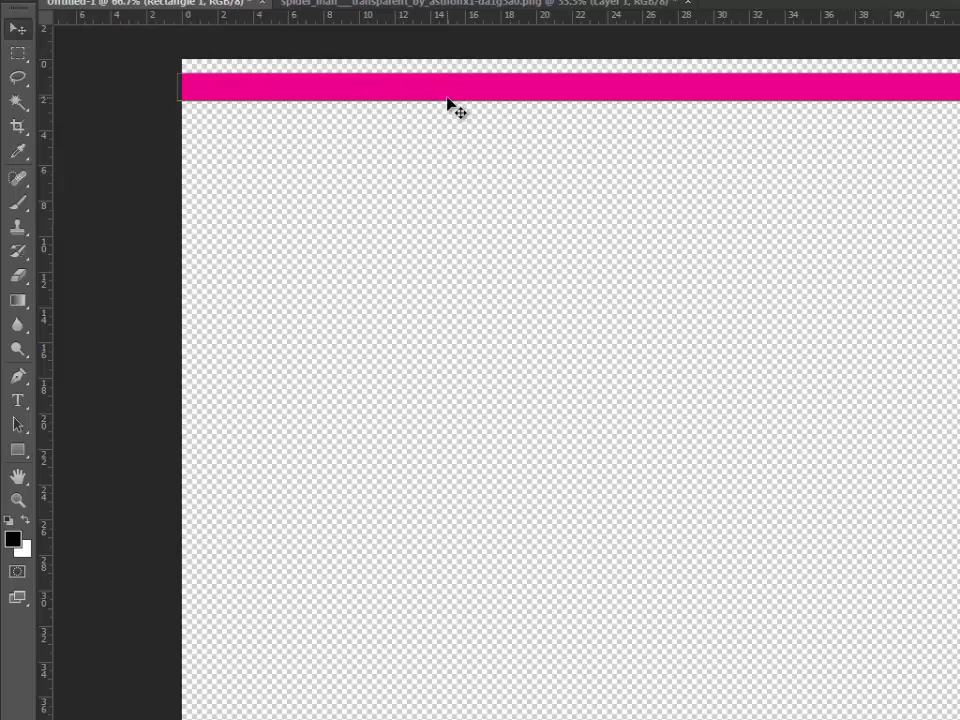
- Duplicate the magenta bar and place the copy a short gap below the original
{"action": "key", "text": "ctrl+alt+t"}
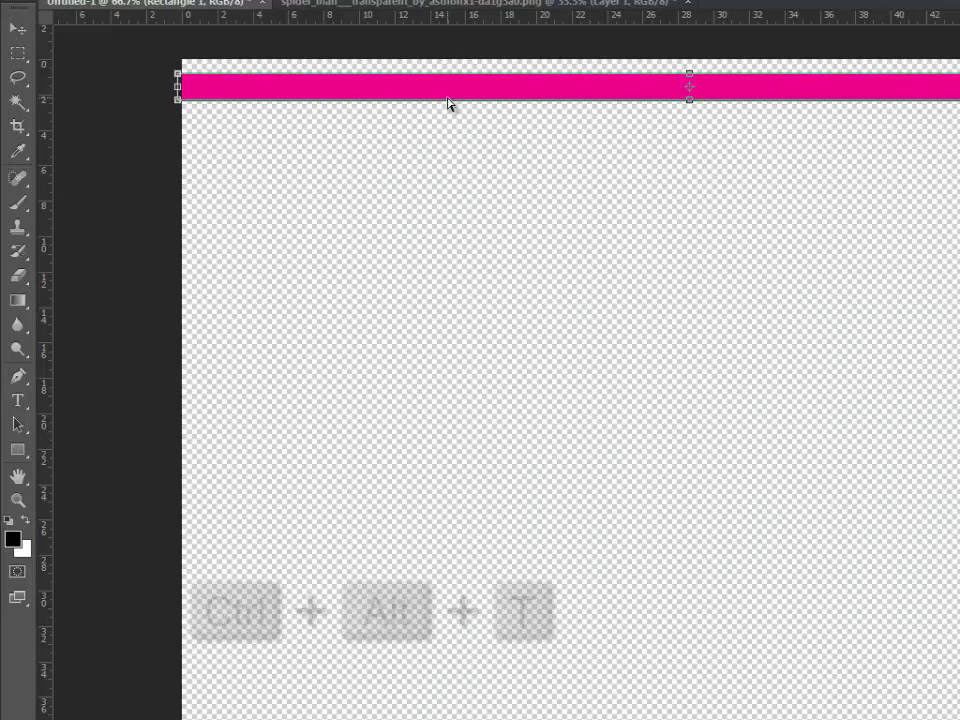
{"action": "left_click_drag", "start_coordinate": [548, 98], "coordinate": [548, 136]}
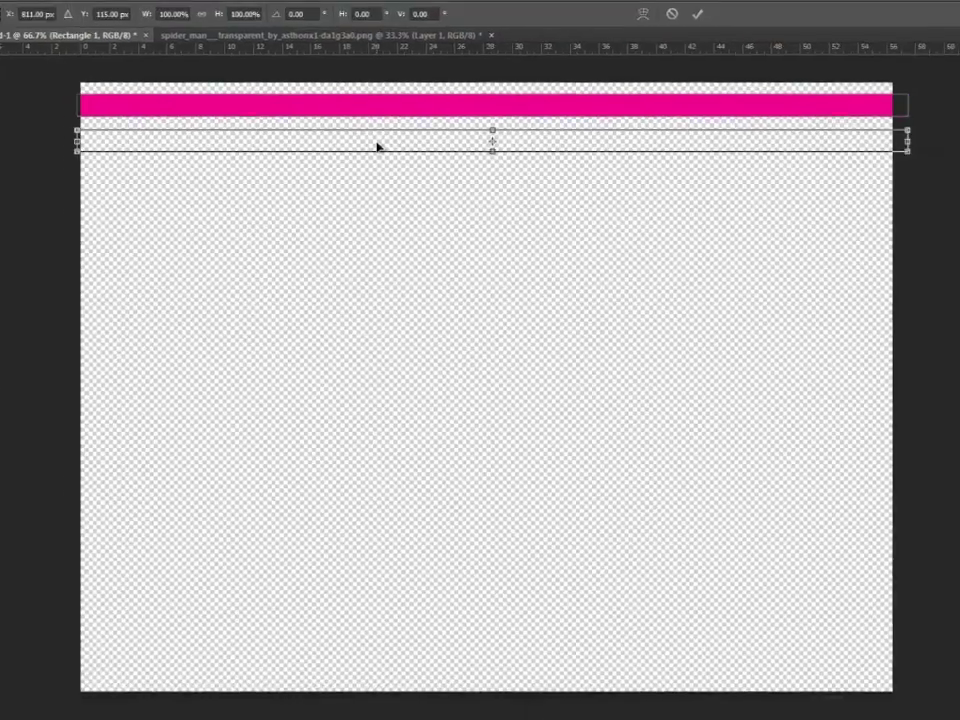
{"action": "left_click", "coordinate": [593, 31]}
{"action": "left_click", "coordinate": [593, 31]}
- Repeat the copy-and-move to fill the canvas with evenly spaced magenta stripes, then enter Free Transform
{"action": "key", "text": "ctrl+shift+alt+t"}
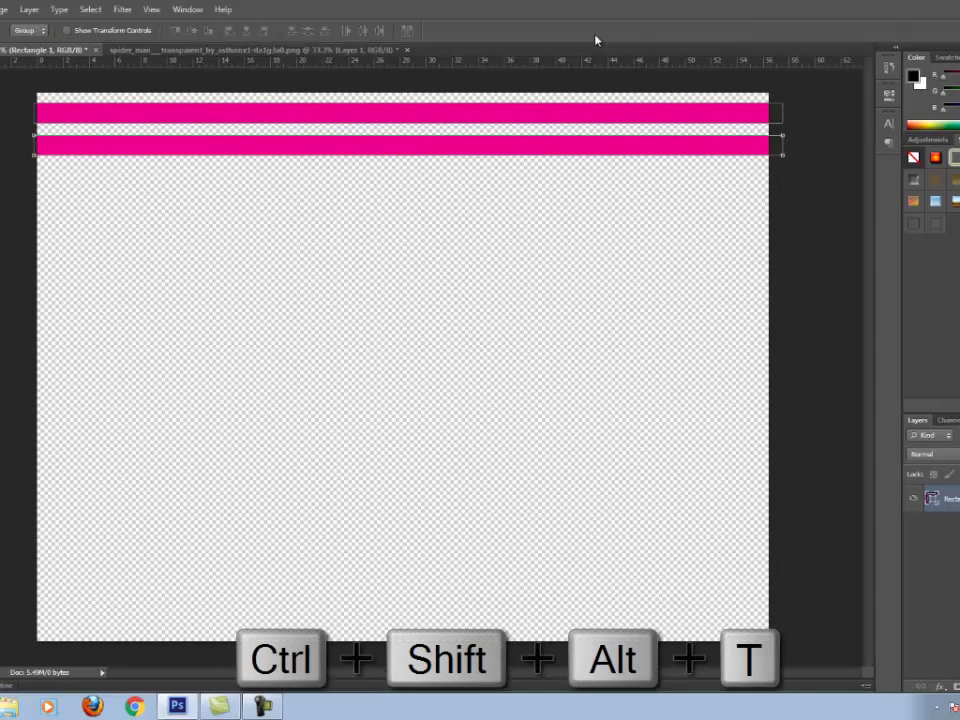
{"action": "key", "text": "ctrl+shift+alt+t"}
{"action": "key", "text": "ctrl+shift+alt+t"}
{"action": "key", "text": "ctrl+shift+alt+t"}
{"action": "key", "text": "ctrl+shift+alt+t"}
{"action": "key", "text": "ctrl+shift+alt+t"}
{"action": "key", "text": "ctrl+shift+alt+t"}
{"action": "key", "text": "ctrl+shift+alt+t"}
{"action": "key", "text": "ctrl+shift+alt+t"}
{"action": "key", "text": "ctrl+shift+alt+t"}
{"action": "key", "text": "ctrl+shift+alt+t"}
{"action": "key", "text": "ctrl+shift+alt+t"}
{"action": "key", "text": "ctrl+shift+alt+t"}
{"action": "key", "text": "ctrl+shift+alt+t"}
{"action": "key", "text": "ctrl+shift+alt+t"}
{"action": "key", "text": "ctrl+shift+alt+t"}
{"action": "key", "text": "ctrl+shift+alt+t"}
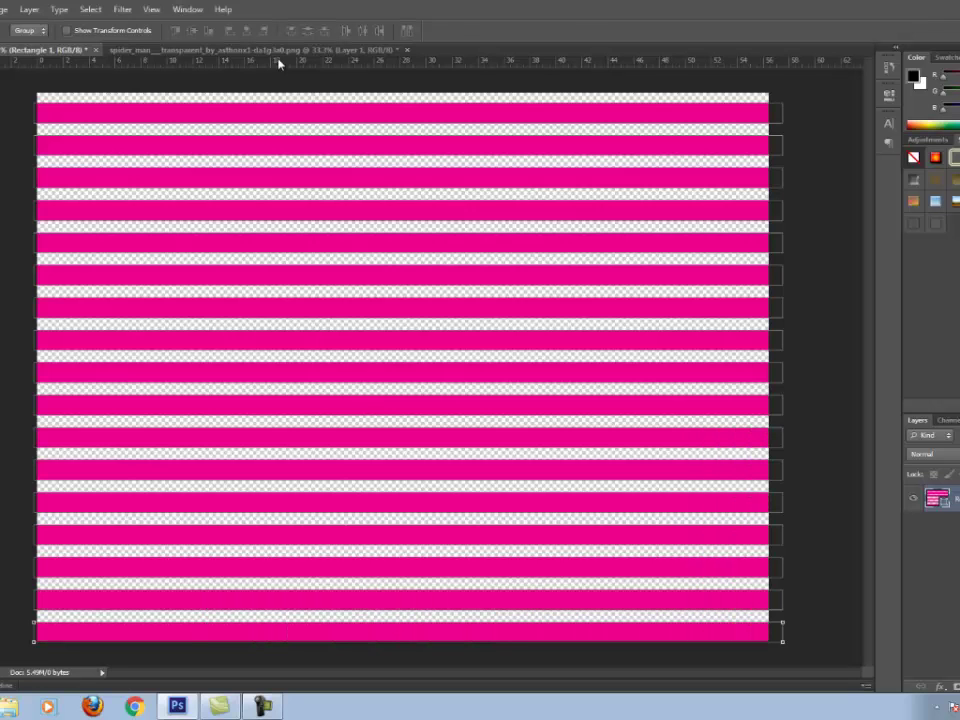
{"action": "key", "text": "ctrl+t"}
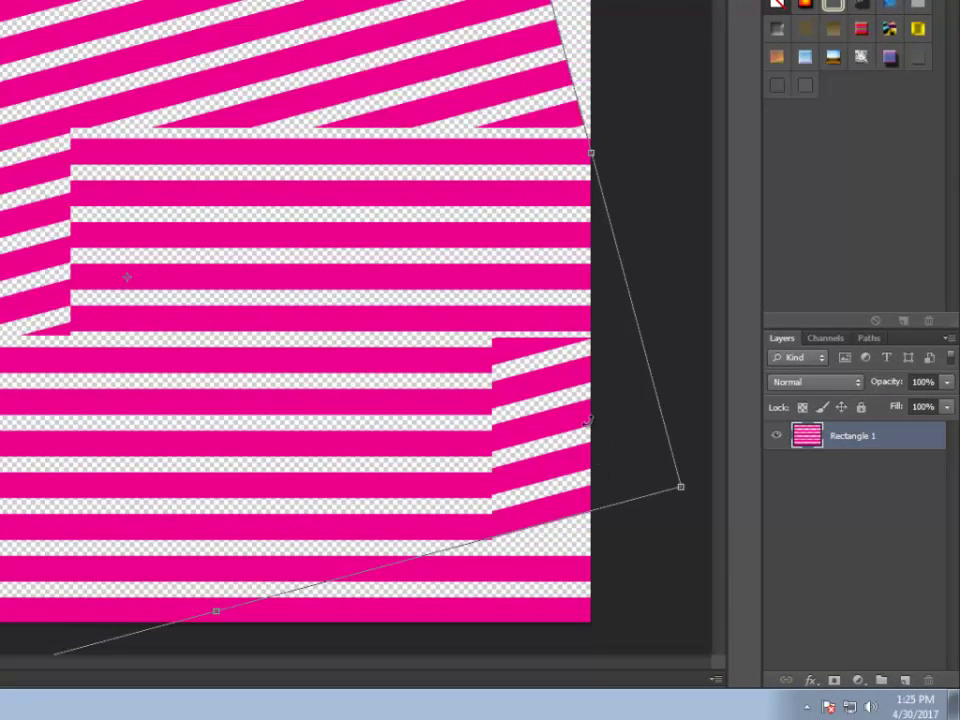
- Rotate the stripes -45° and scale them to about 47% in the canvas centre
{"action": "left_click_drag", "start_coordinate": [601, 459], "coordinate": [590, 75]}
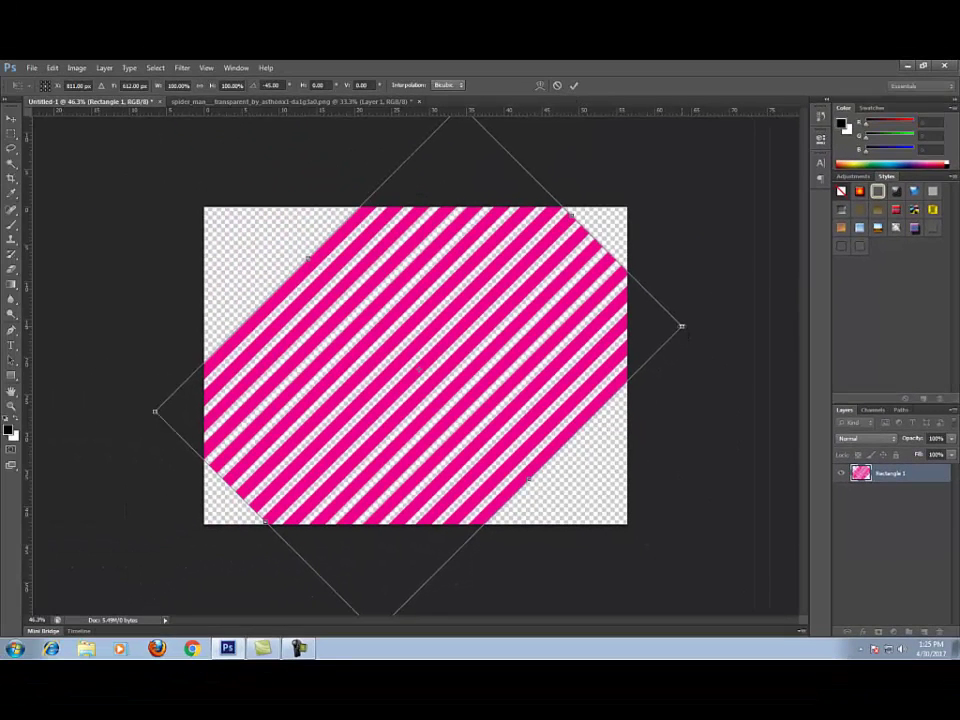
{"action": "left_click_drag", "start_coordinate": [673, 326], "coordinate": [561, 343]}
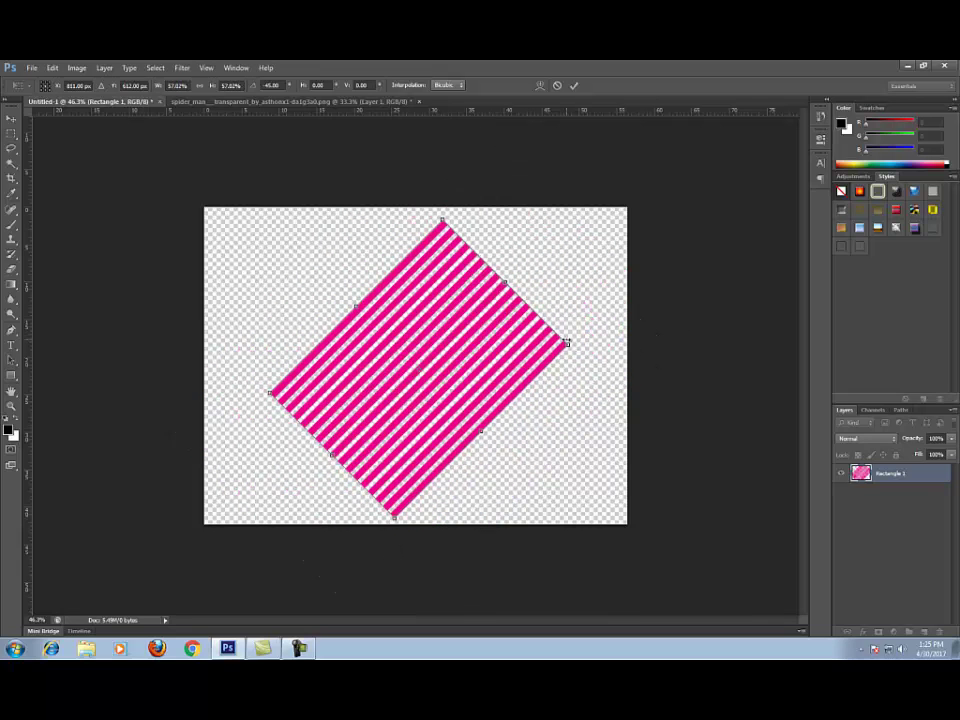
{"action": "left_click_drag", "start_coordinate": [561, 343], "coordinate": [541, 349]}
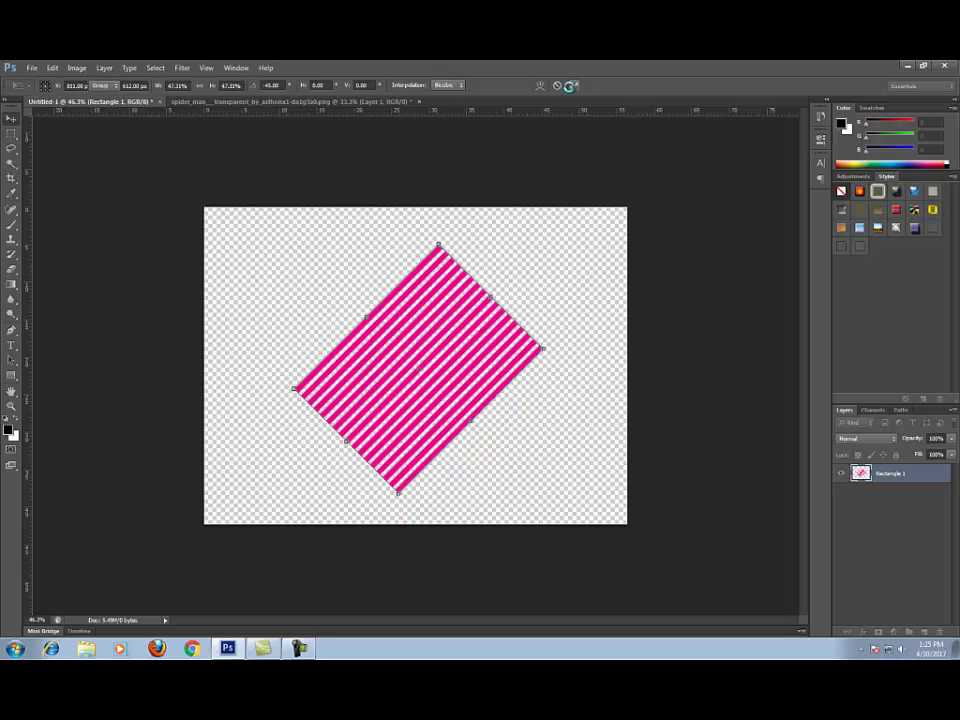
{"action": "left_click", "coordinate": [573, 86]}
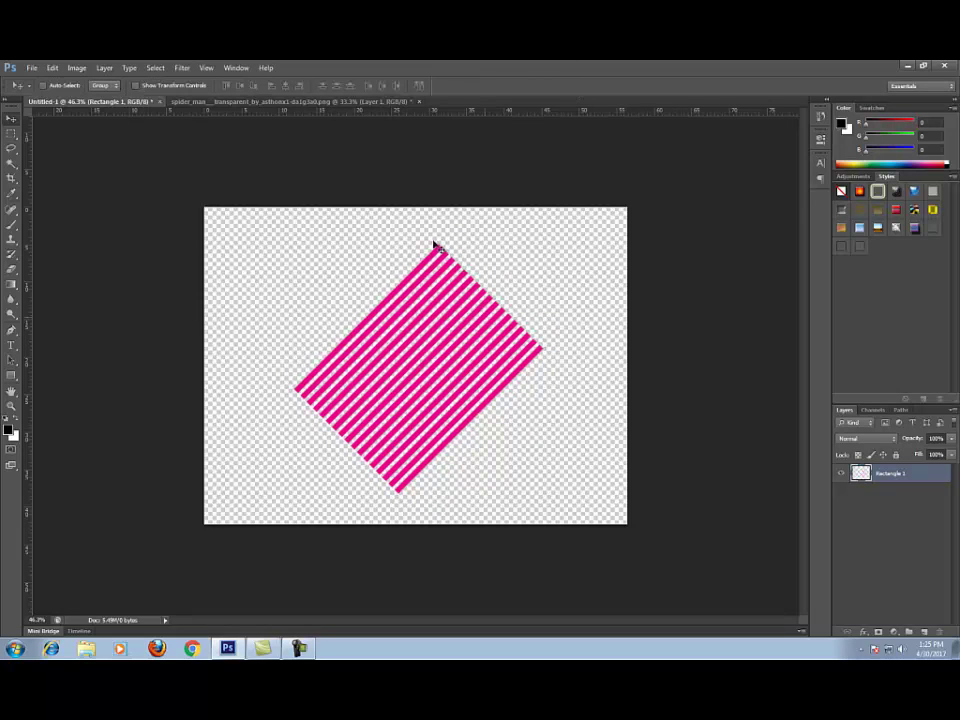
- Delete the right half of the striped diamond, leaving a half-chevron, and deselect
{"action": "left_click", "coordinate": [11, 132]}
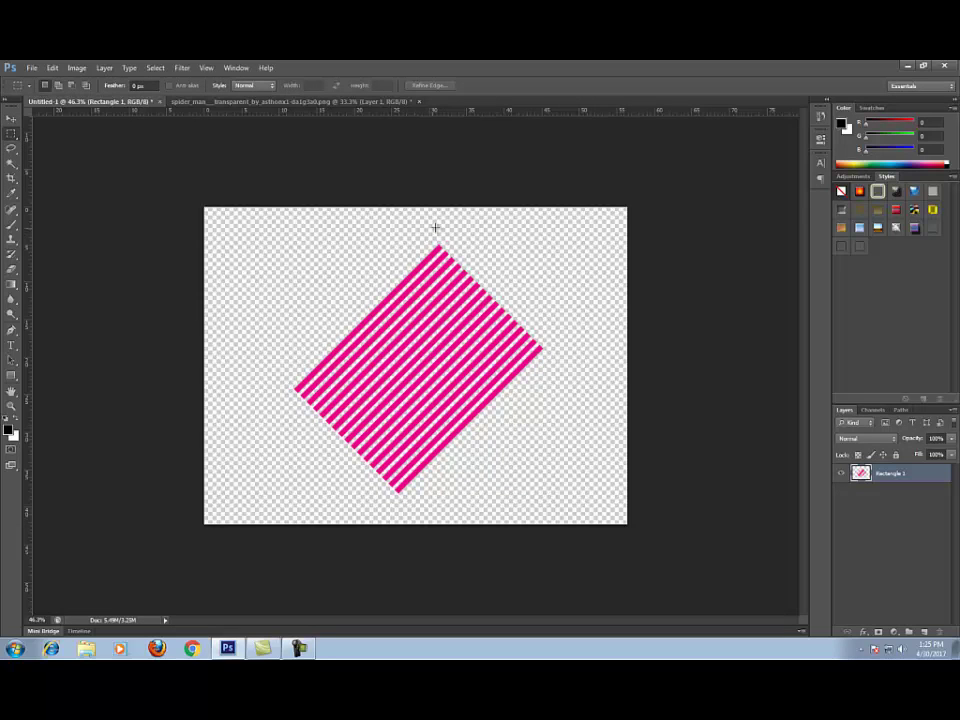
{"action": "left_click_drag", "start_coordinate": [472, 340], "coordinate": [551, 483]}
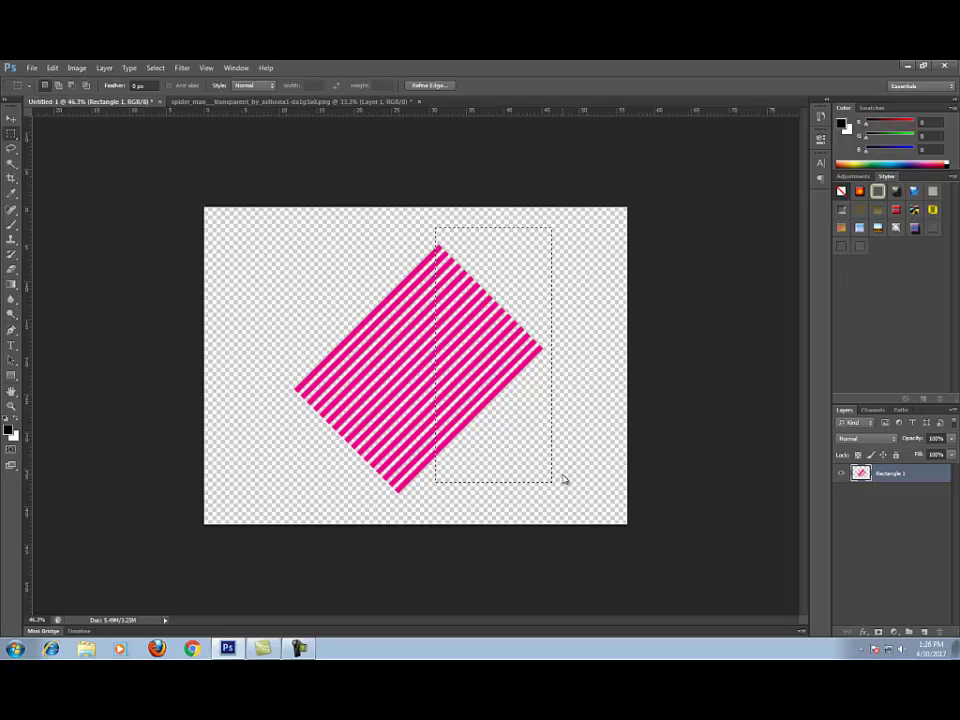
{"action": "key", "text": "Delete"}
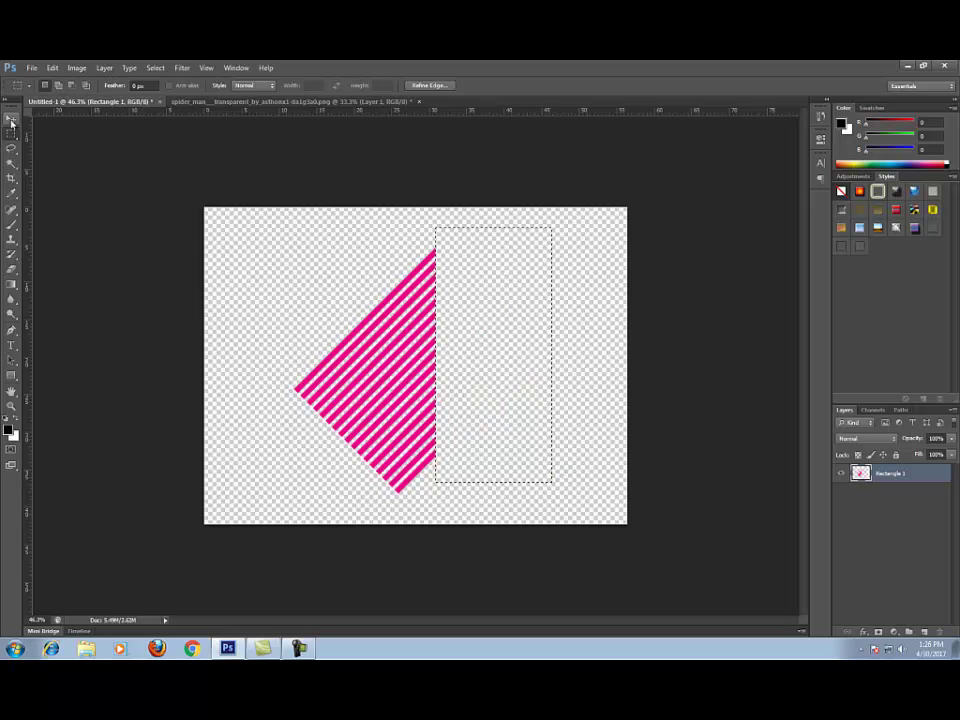
{"action": "left_click", "coordinate": [11, 121]}
{"action": "key", "text": "ctrl+d"}
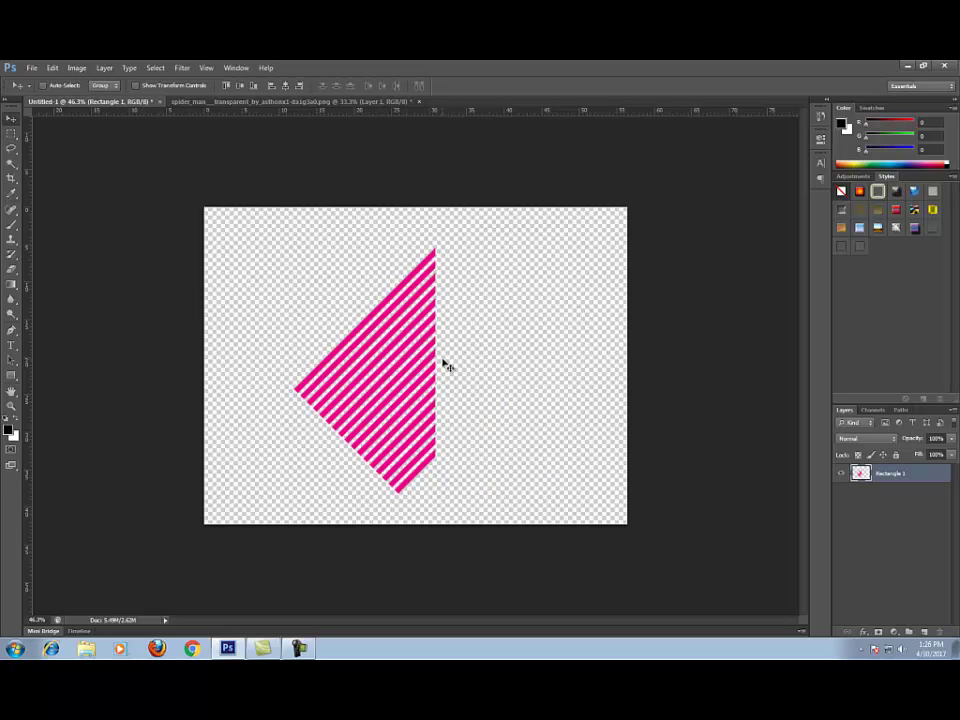
- Duplicate the Rectangle 1 layer from its Layers panel menu
{"action": "right_click", "coordinate": [417, 368]}
{"action": "left_click", "coordinate": [451, 371]}
{"action": "right_click", "coordinate": [907, 476]}
{"action": "left_click", "coordinate": [880, 112]}
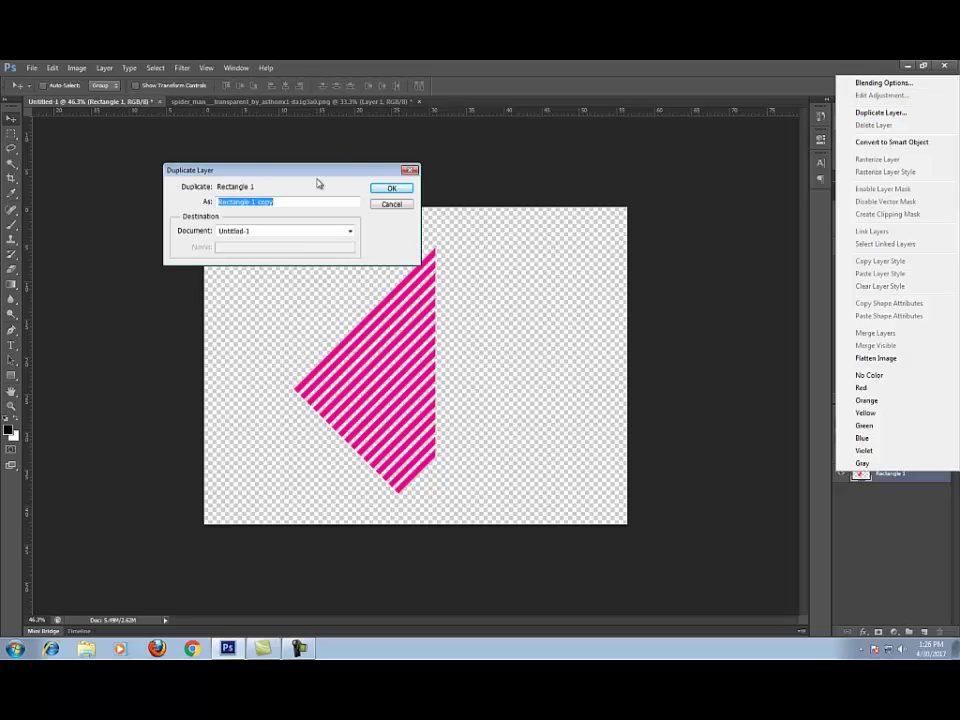
- Create the Rectangle 1 copy layer and flip it horizontally to complete the chevron
{"action": "left_click", "coordinate": [390, 188]}
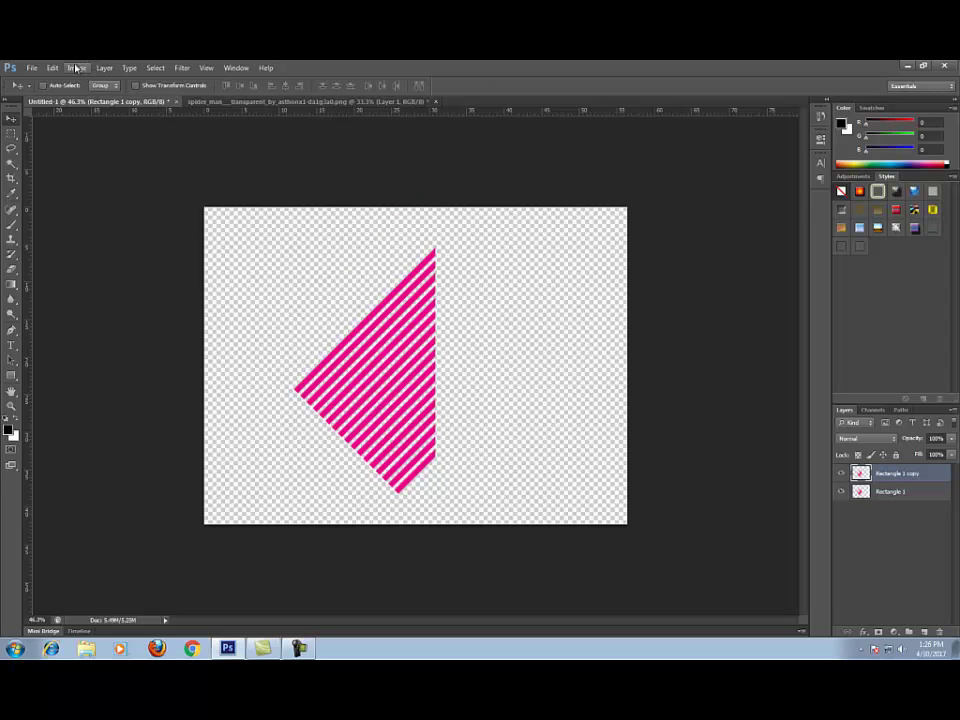
{"action": "left_click", "coordinate": [50, 70]}
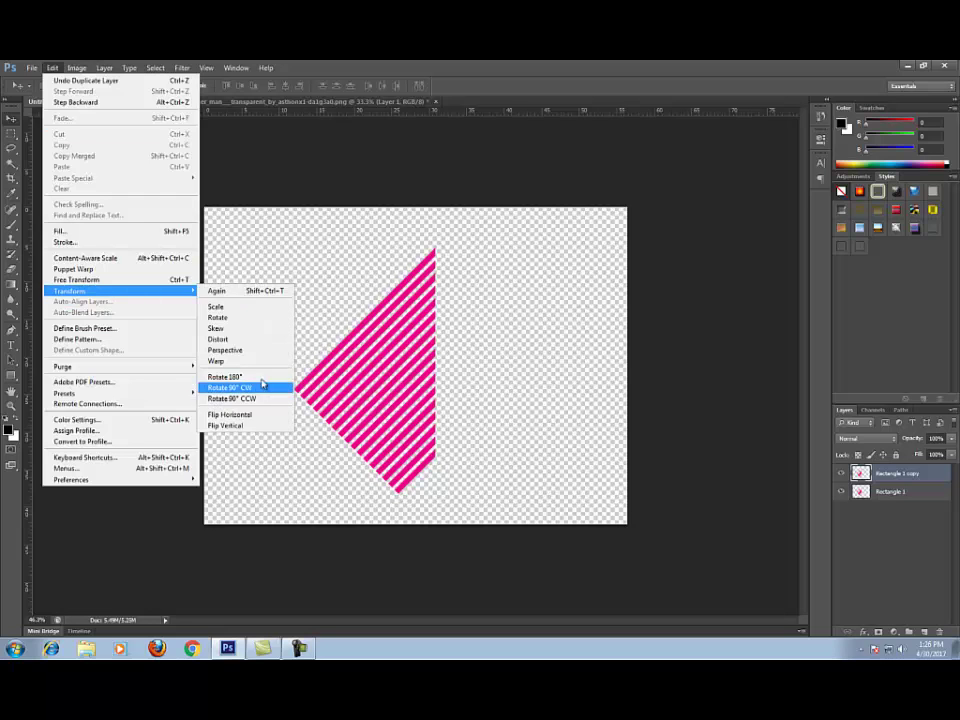
{"action": "mouse_move", "coordinate": [70, 290]}
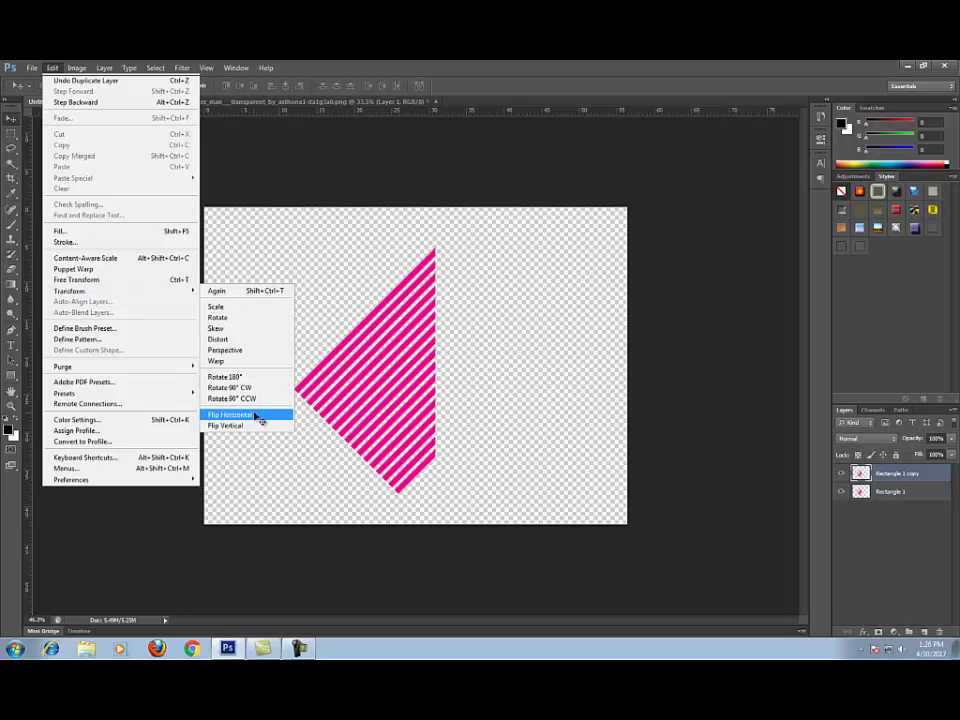
{"action": "left_click", "coordinate": [260, 417]}
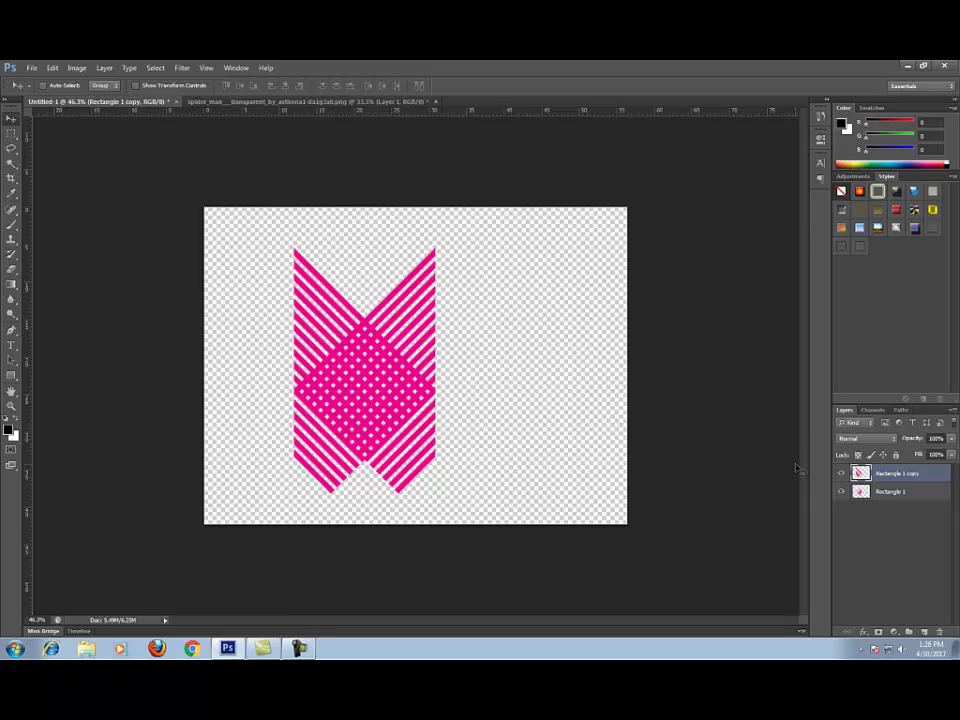
- Merge both stripe layers into one chevron and drag it toward the Spider-Man document
{"action": "right_click", "coordinate": [929, 499]}
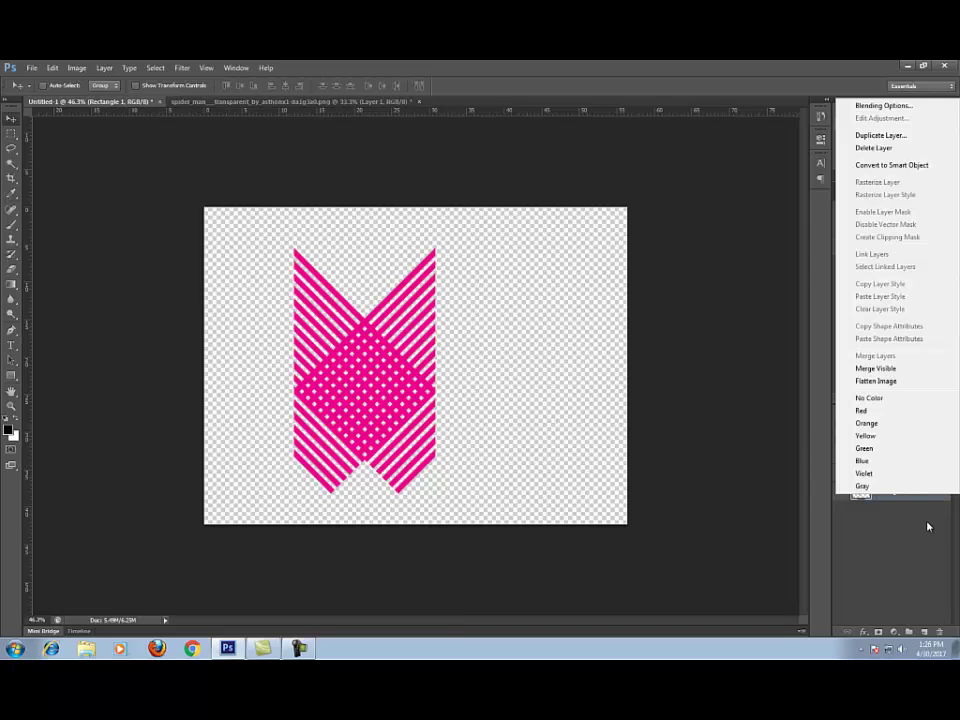
{"action": "left_click", "coordinate": [929, 519]}
{"action": "left_click", "coordinate": [928, 482], "text": "shift"}
{"action": "right_click", "coordinate": [928, 482]}
{"action": "left_click", "coordinate": [902, 338]}
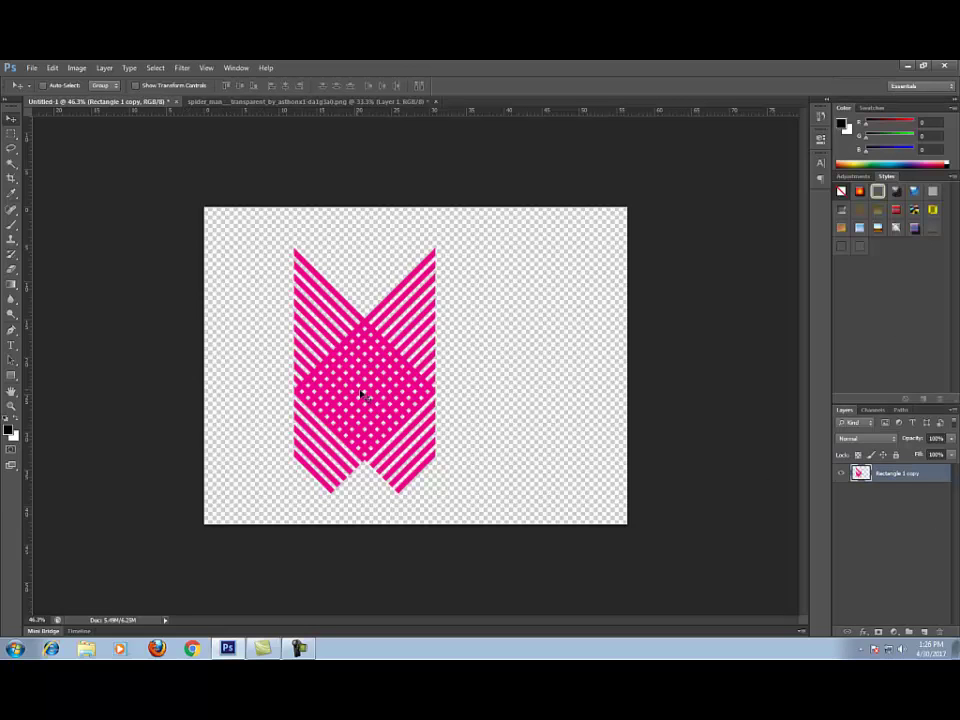
{"action": "mouse_move", "coordinate": [339, 281]}
{"action": "left_mouse_down"}
{"action": "mouse_move", "coordinate": [317, 113]}
{"action": "mouse_move", "coordinate": [445, 432]}
{"action": "left_mouse_up"}
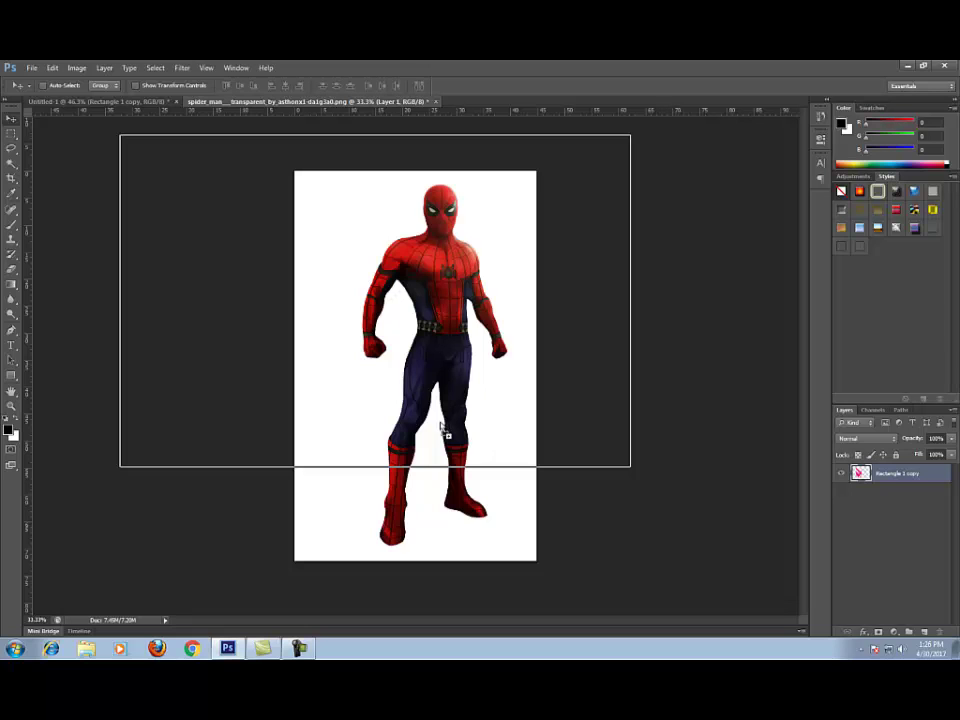
- Drop the magenta chevron into spider_man, scale it to about 174%, then hide it to compare
{"action": "left_click_drag", "start_coordinate": [445, 432], "coordinate": [445, 432]}
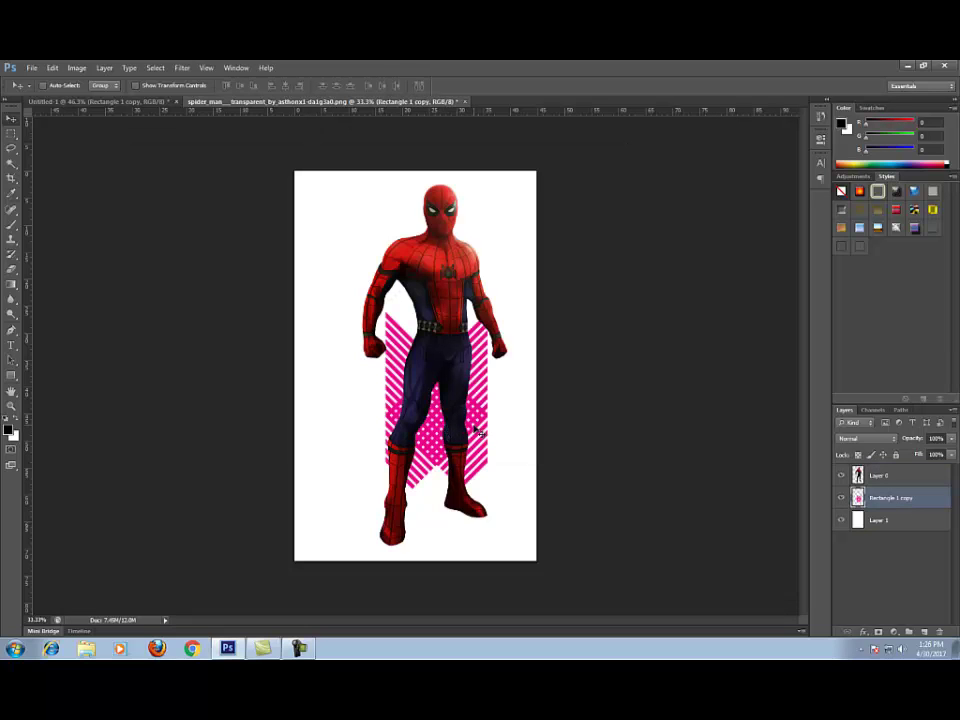
{"action": "key", "text": "ctrl+t"}
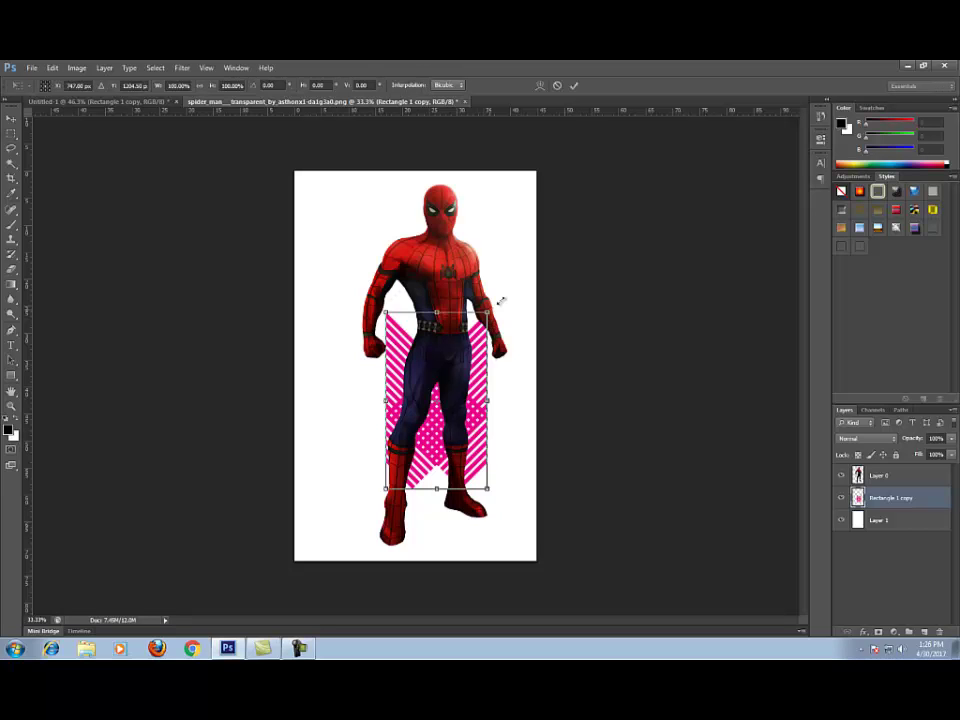
{"action": "left_click_drag", "start_coordinate": [487, 314], "coordinate": [621, 180]}
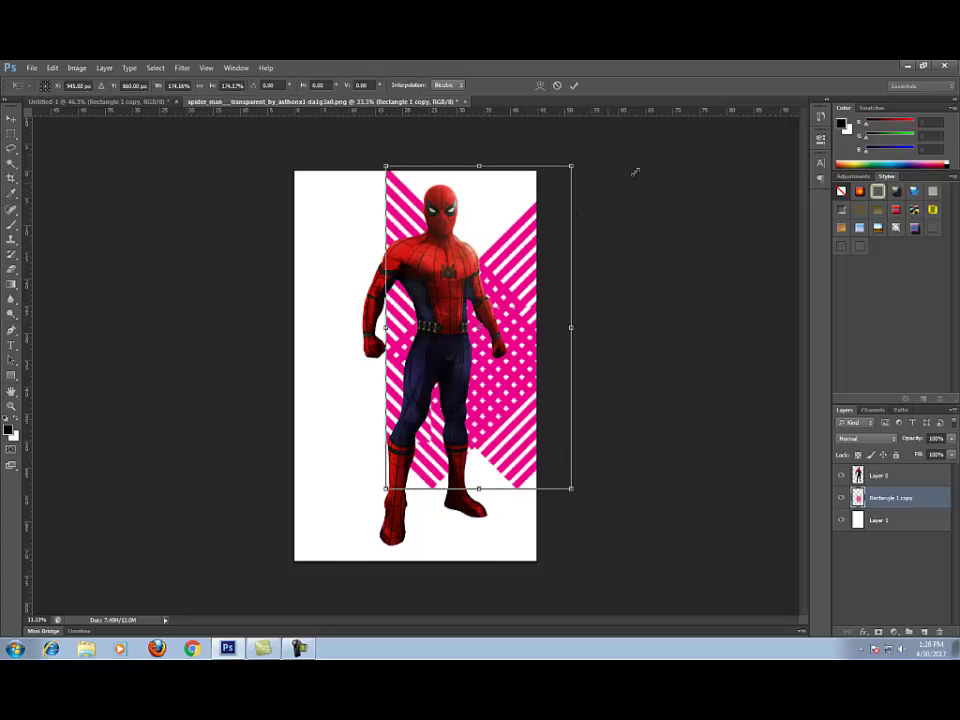
{"action": "key", "text": "Return"}
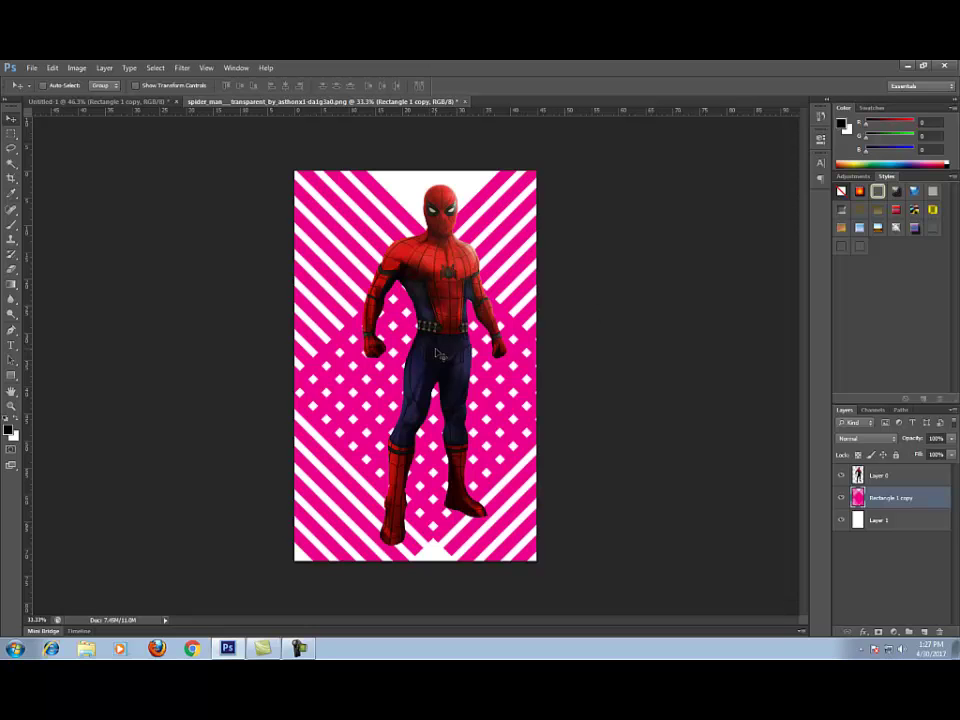
{"action": "left_click", "coordinate": [840, 498]}
{"action": "left_click", "coordinate": [840, 498]}
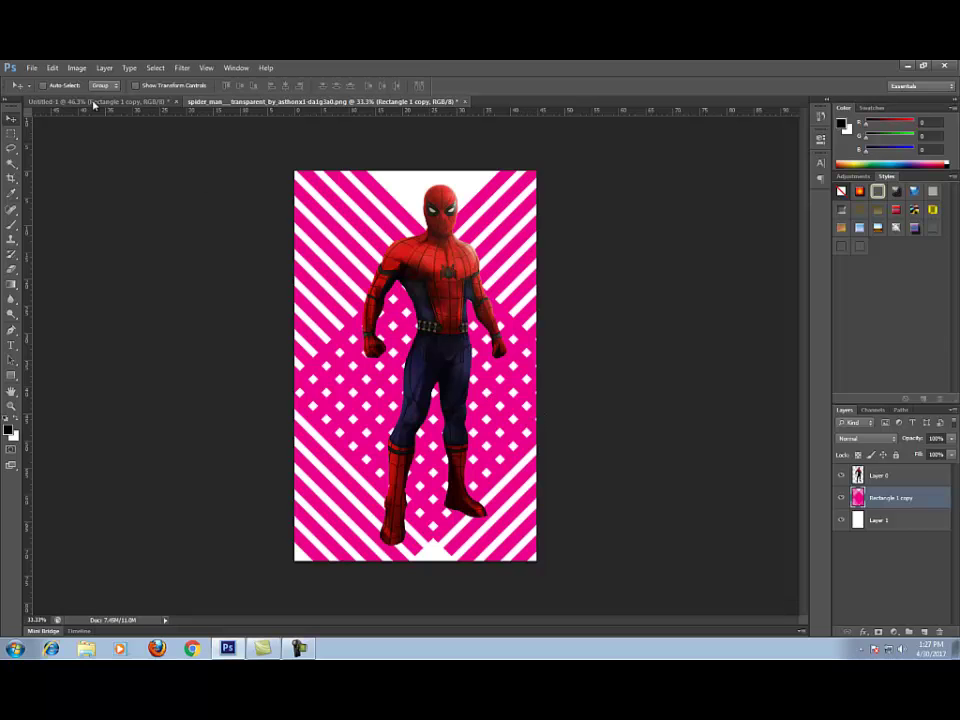
{"action": "key", "text": "ctrl+Tab"}
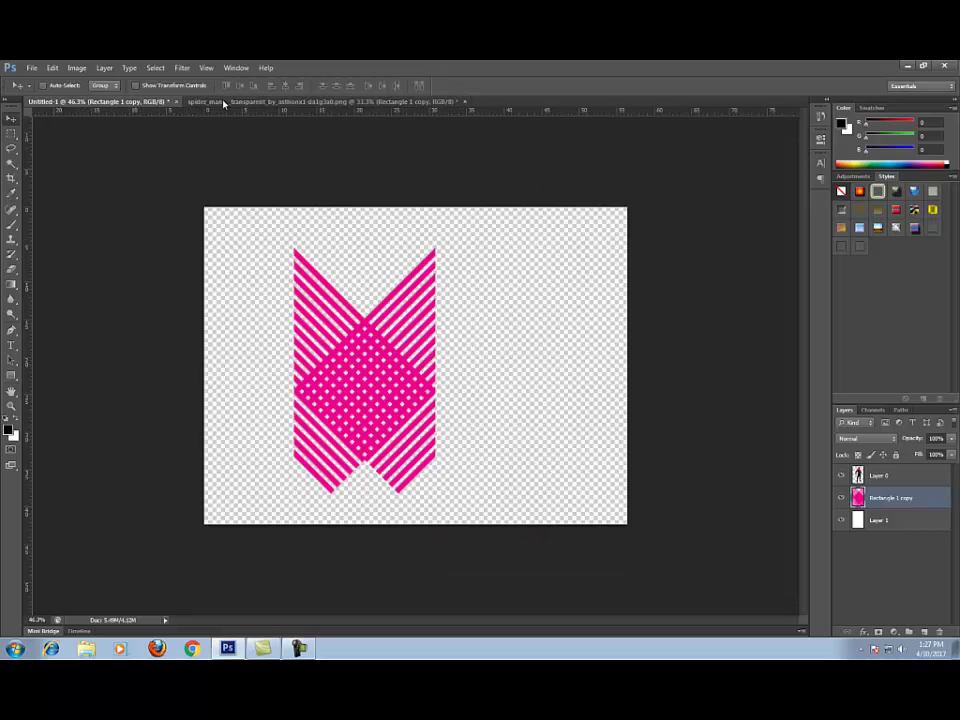
{"action": "left_click", "coordinate": [205, 102]}
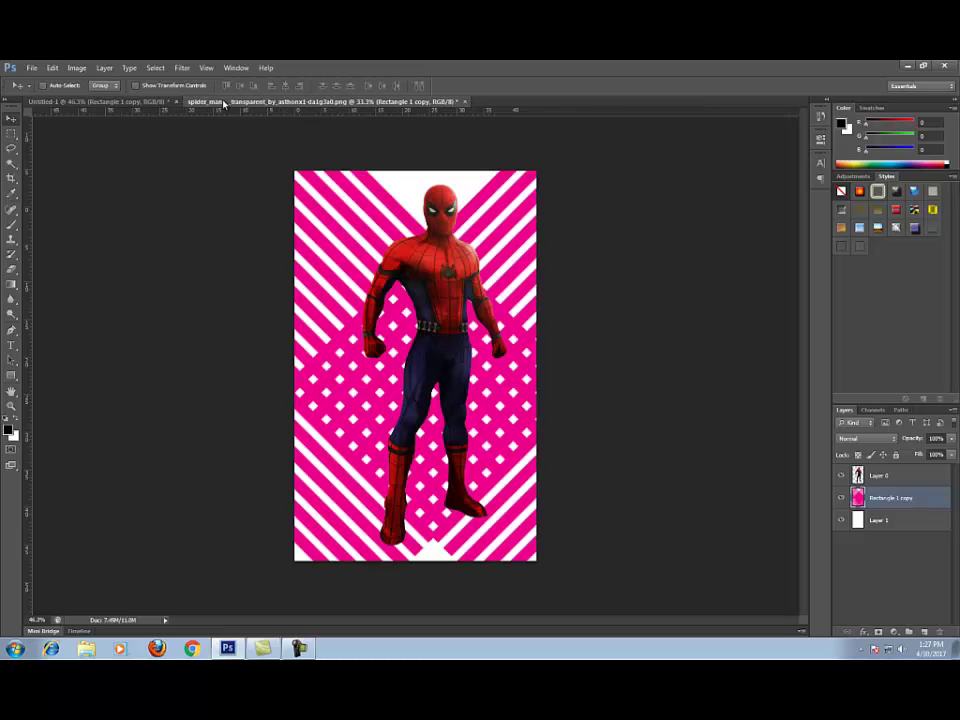